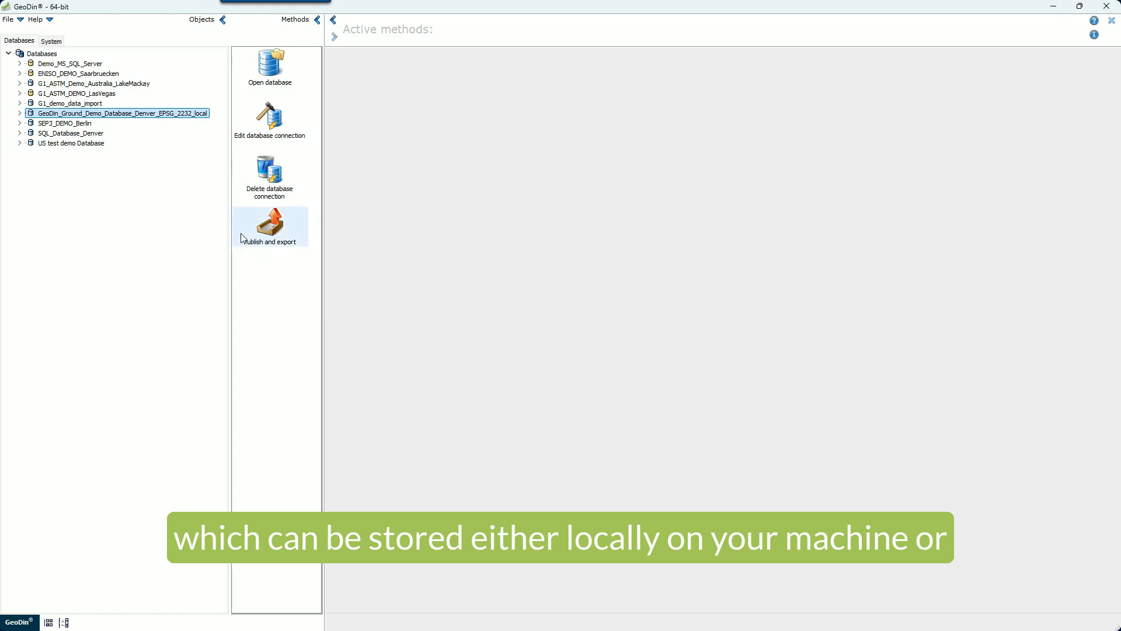
Open the GeoDin_Ground_Demo_Database_Denver_EPSG_2232_local database and the Ridgegate Parkway Station project, and browse all its objects.
{"action": "double_click", "coordinate": [32, 115]}
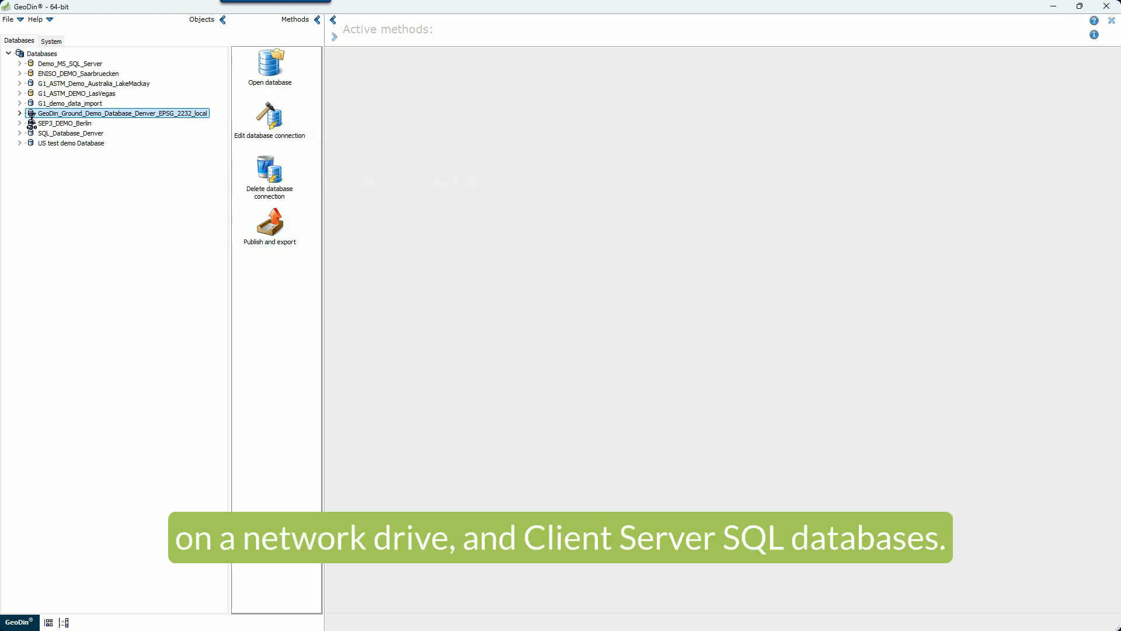
{"action": "left_click", "coordinate": [56, 124]}
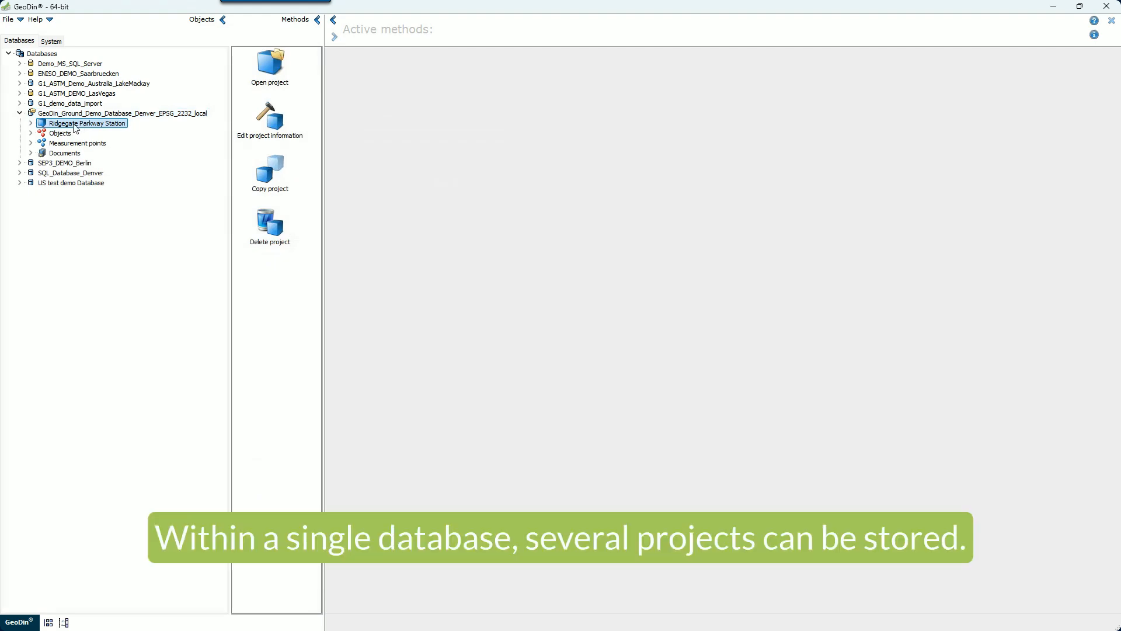
{"action": "left_click", "coordinate": [31, 124]}
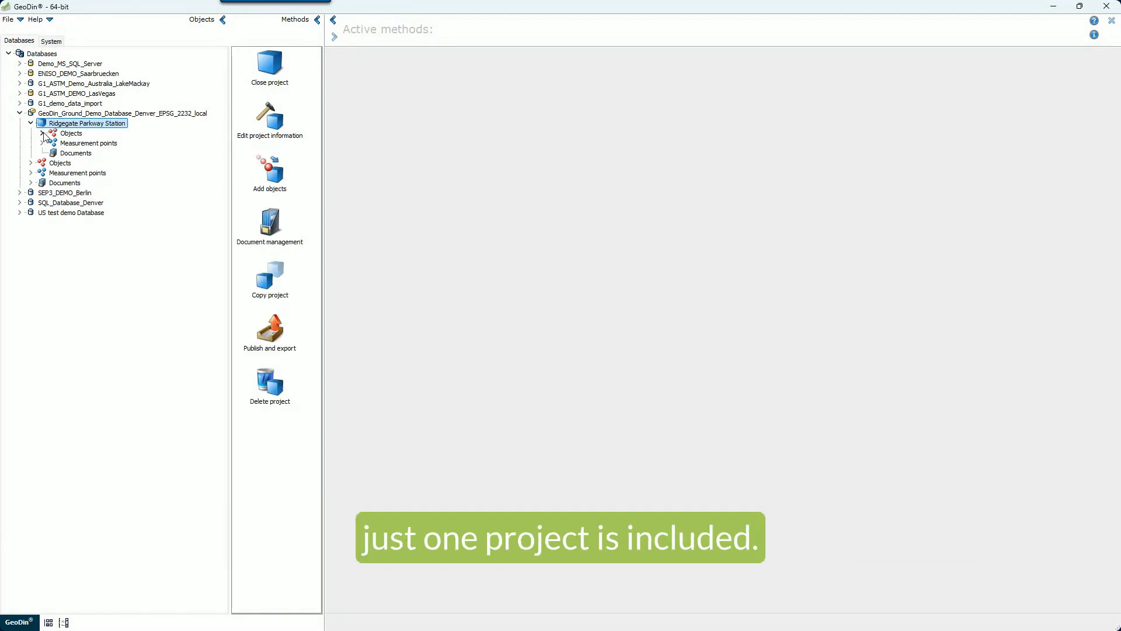
{"action": "left_click", "coordinate": [43, 134]}
{"action": "left_click", "coordinate": [53, 143]}
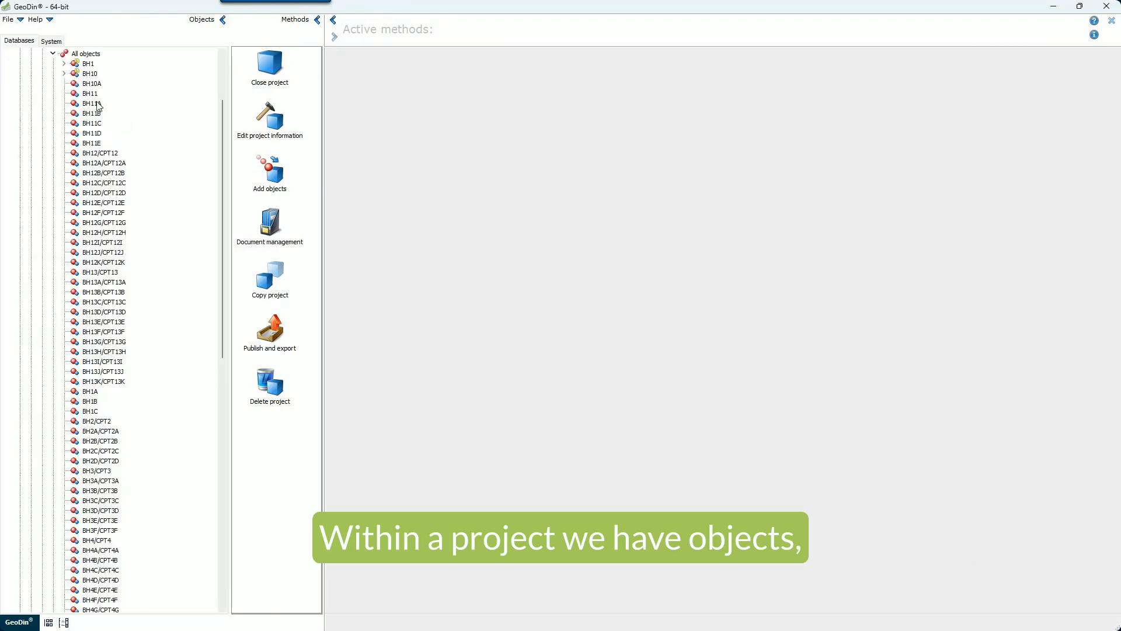
{"action": "scroll", "coordinate": [98, 106], "scroll_direction": "up", "scroll_amount": 3}
{"action": "left_click", "coordinate": [91, 153]}
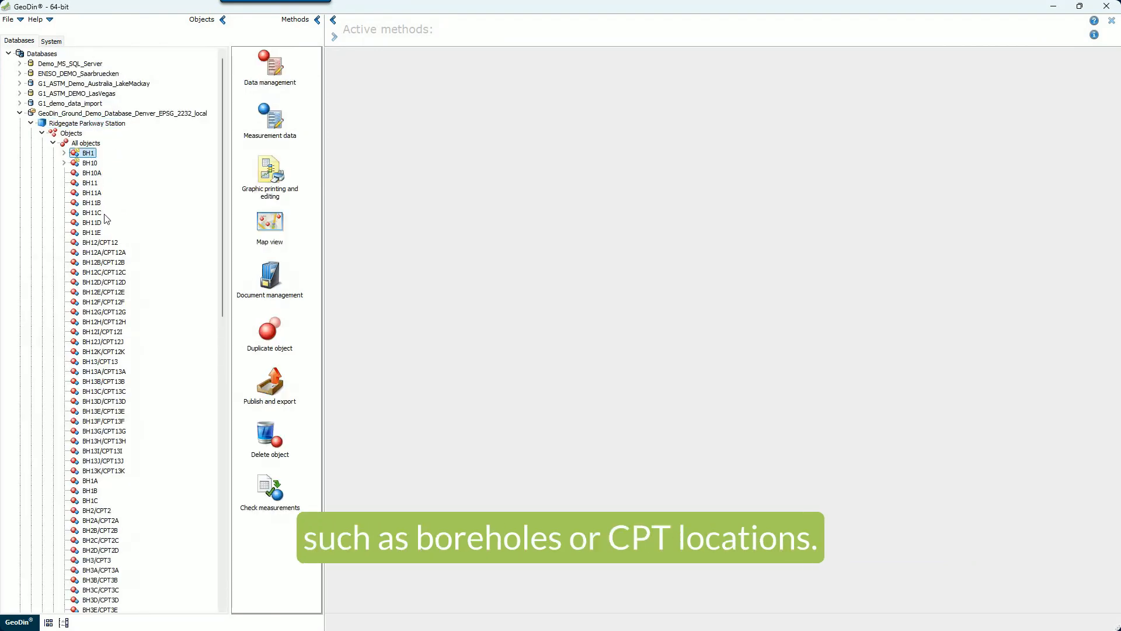
{"action": "left_click", "coordinate": [104, 244]}
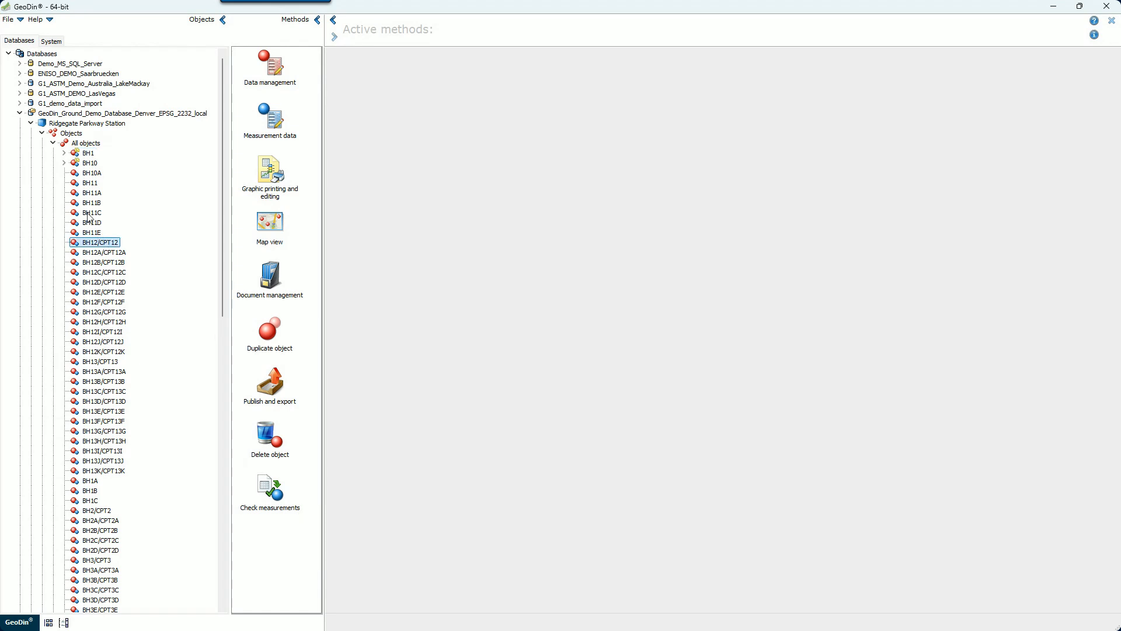
View the Geotech Soil Log (A3P) - Metric document stored under borehole BH1, closing it and collapsing the borehole when done.
{"action": "left_click", "coordinate": [65, 153]}
{"action": "left_click", "coordinate": [123, 174]}
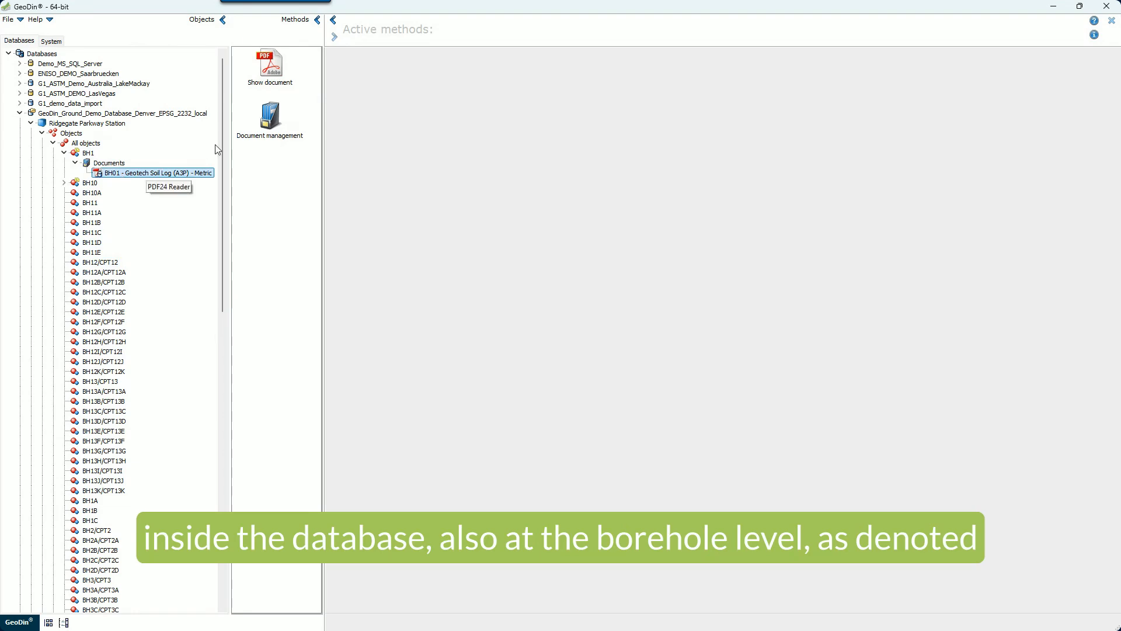
{"action": "left_click", "coordinate": [270, 65]}
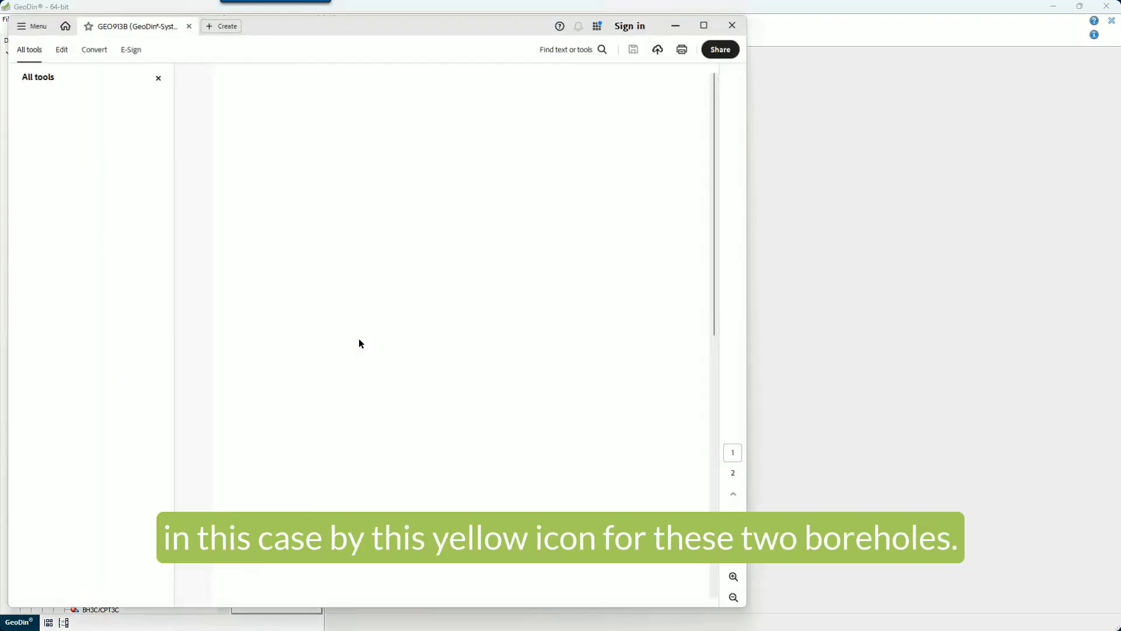
{"action": "left_click", "coordinate": [744, 27]}
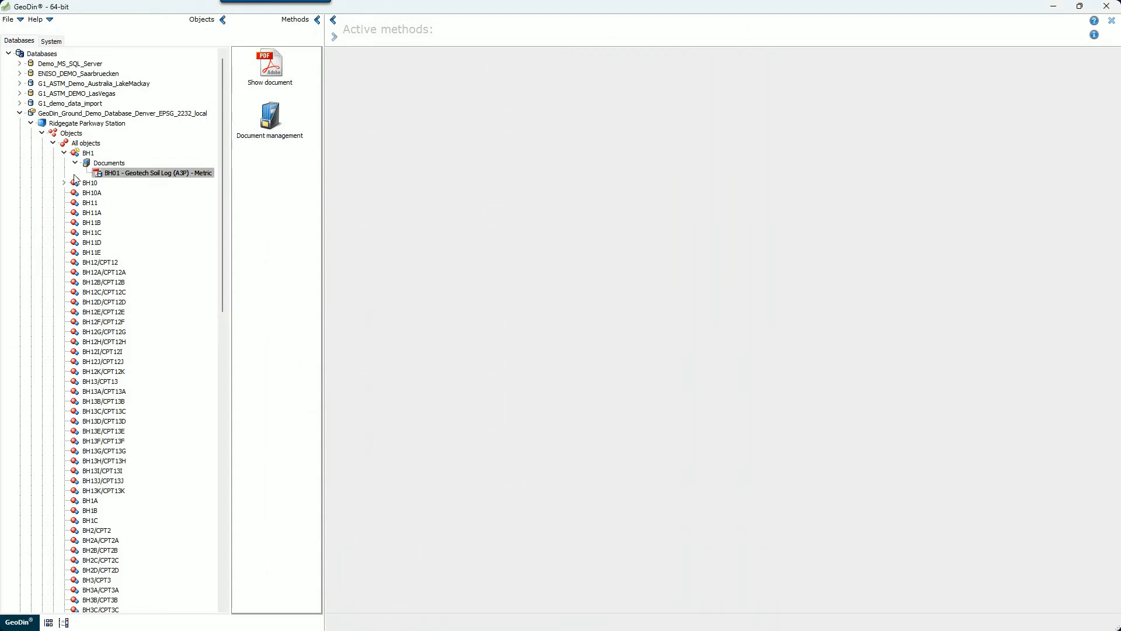
{"action": "left_click", "coordinate": [65, 153]}
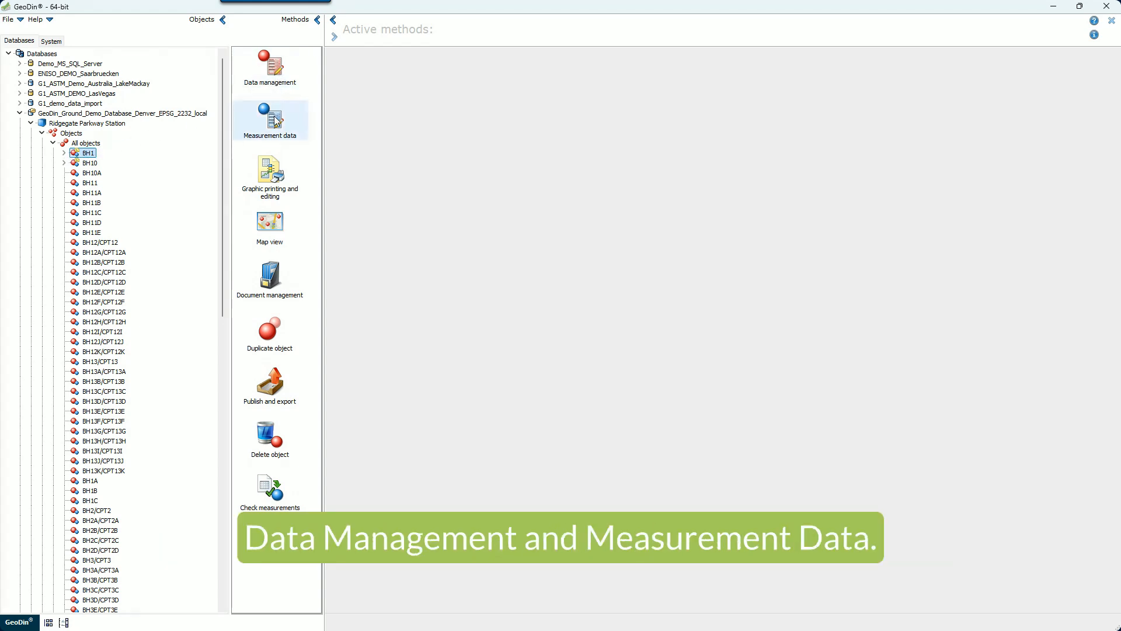
Open data management for borehole BH1 and review its location information, depths and recovery, and coordinates.
{"action": "left_click", "coordinate": [276, 80]}
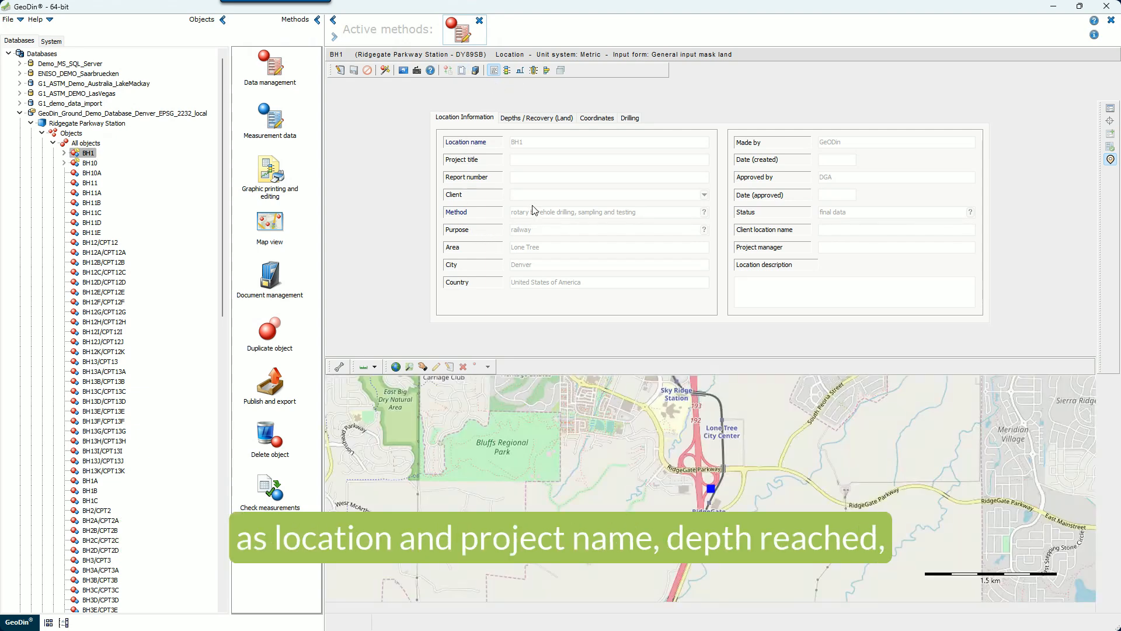
{"action": "left_click", "coordinate": [527, 118]}
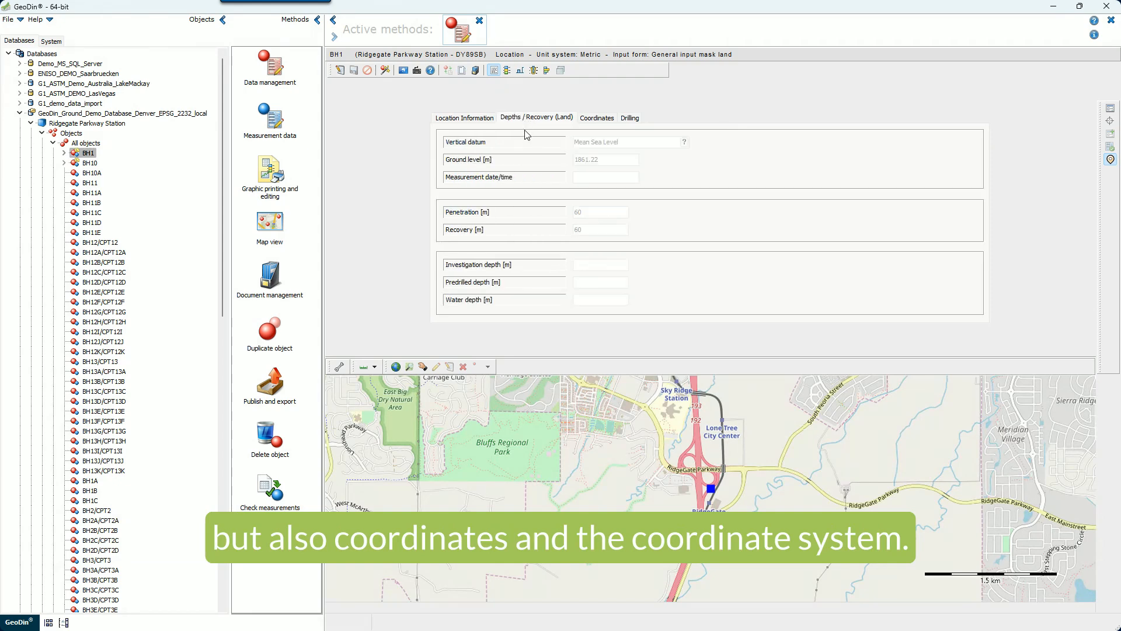
{"action": "left_click", "coordinate": [596, 118]}
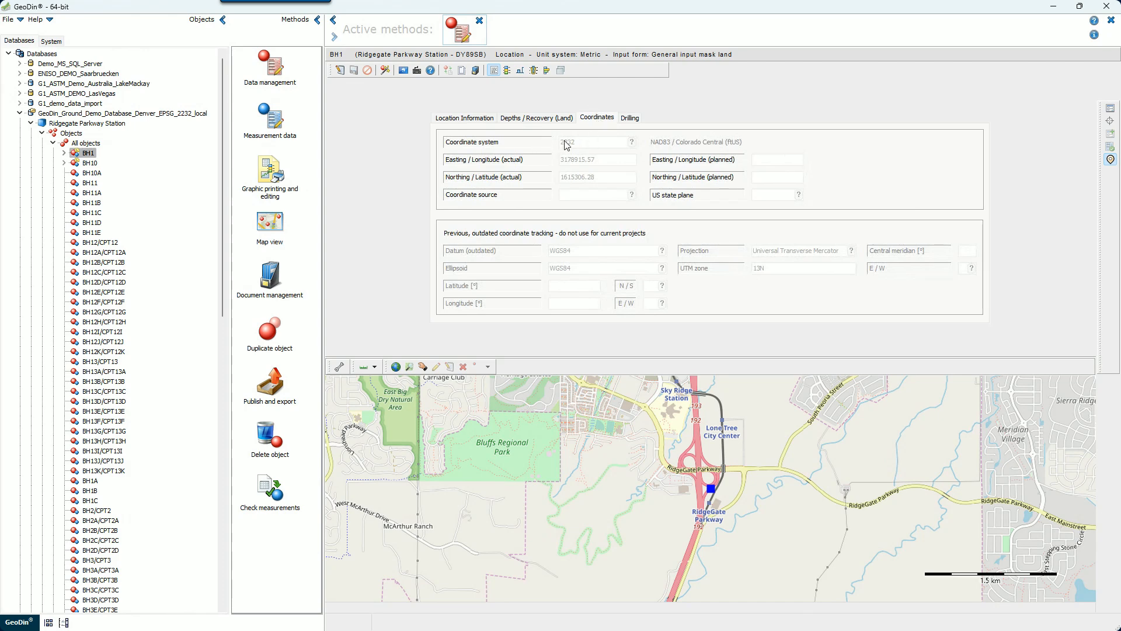
Show BH1's ground descriptions and review the coding standards available for the ASTM D2487 / Clark and Walker English description.
{"action": "left_click", "coordinate": [506, 71]}
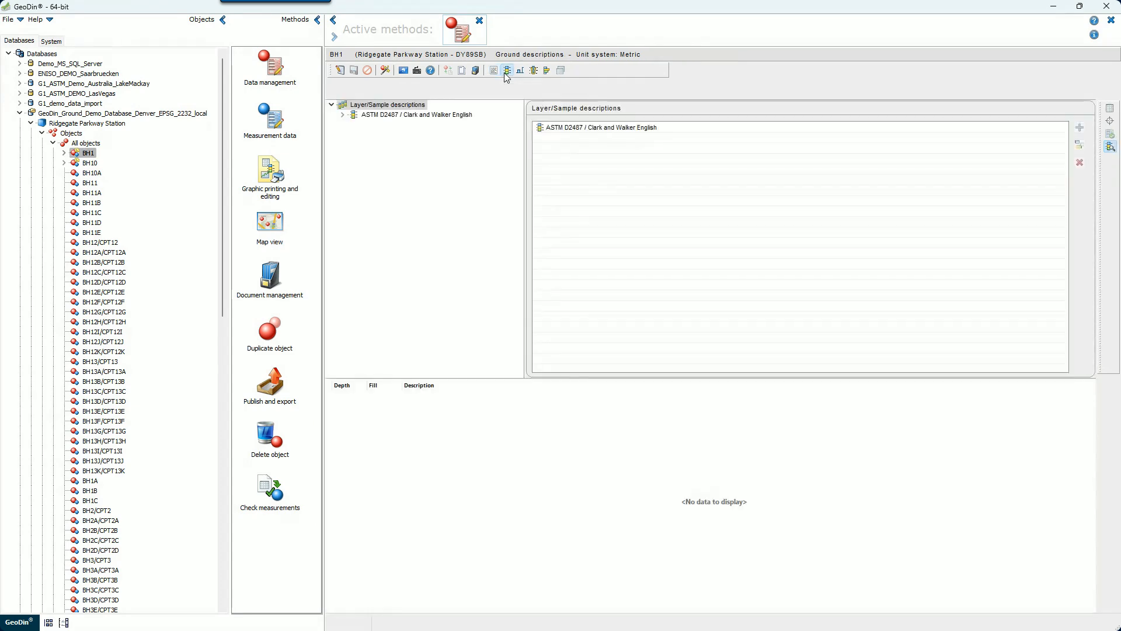
{"action": "left_click", "coordinate": [418, 116]}
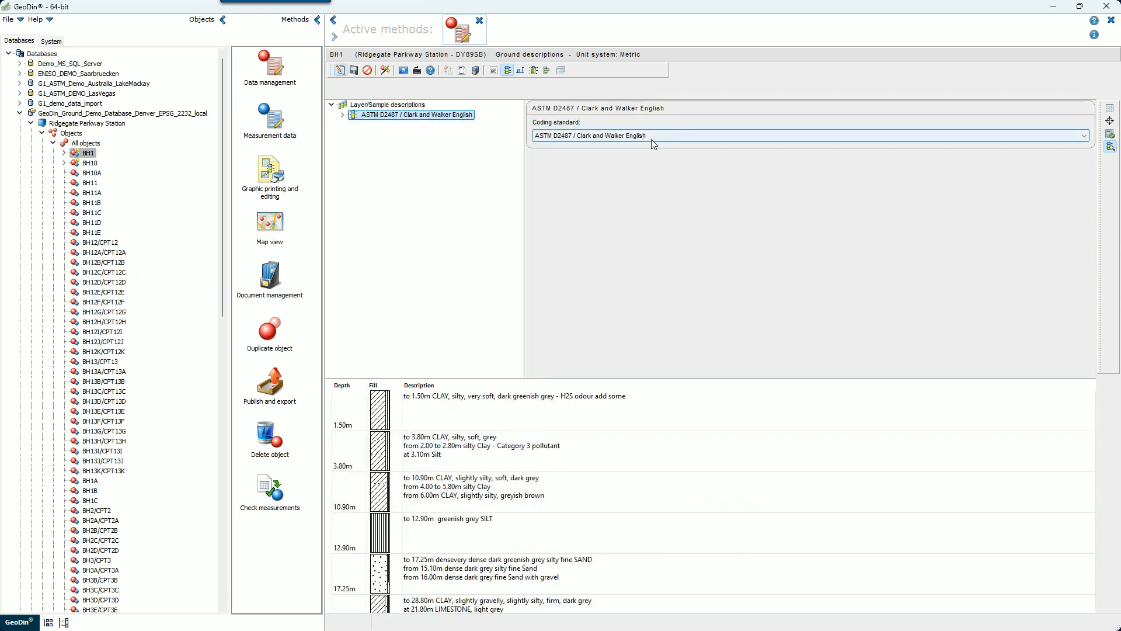
{"action": "left_click", "coordinate": [706, 139]}
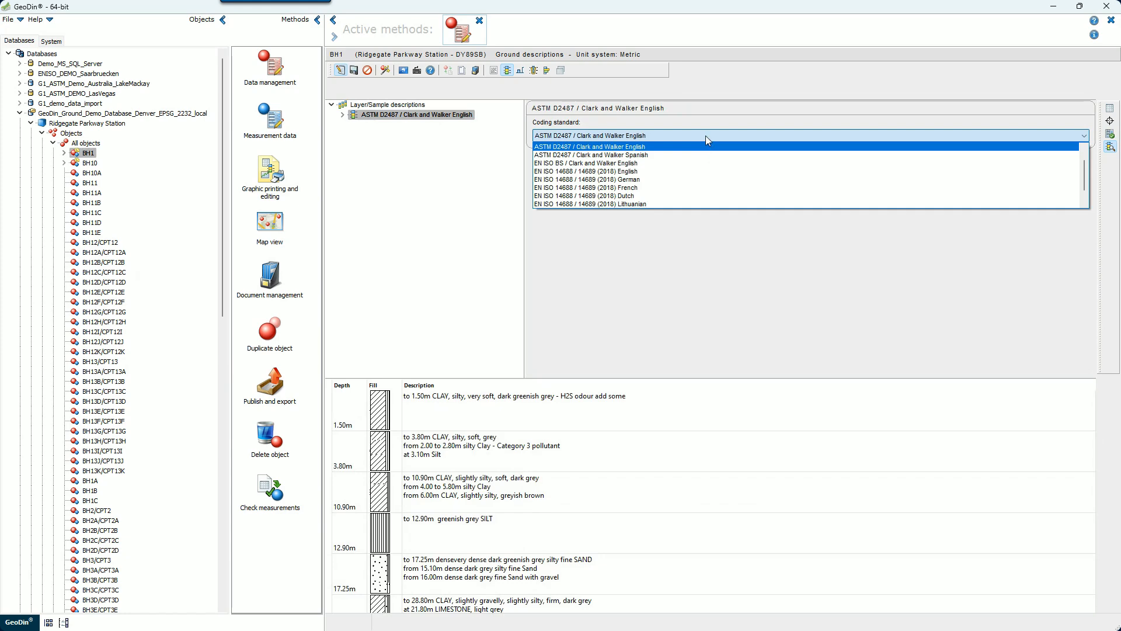
{"action": "left_click", "coordinate": [705, 136]}
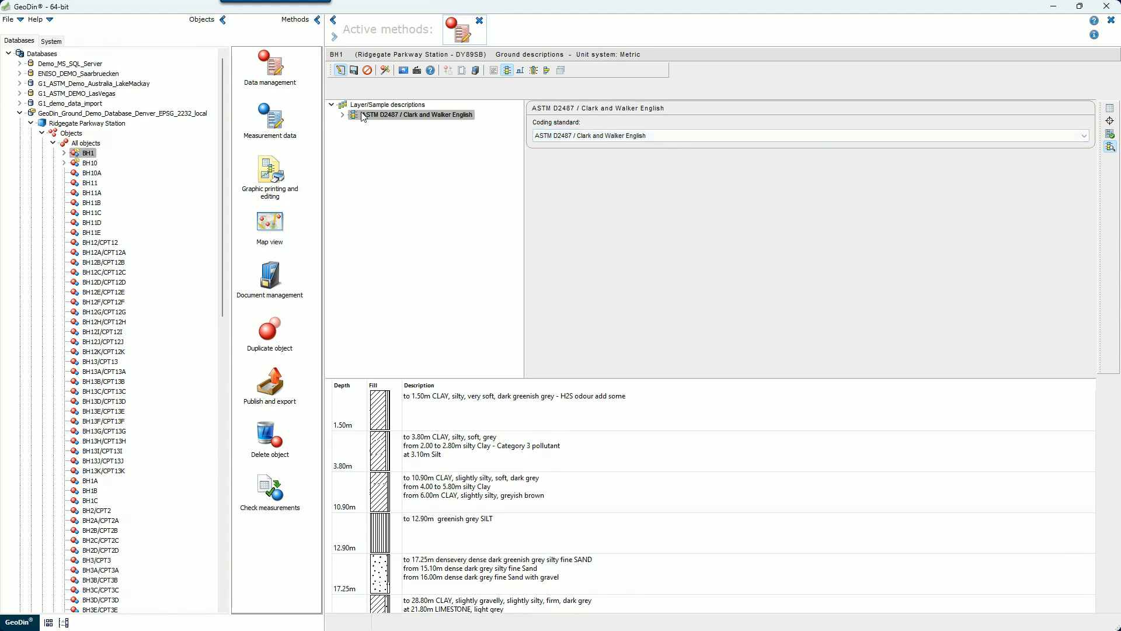
Expand BH1's borehole log layers and examine the 1.50 m Clay-silty layer, its soil properties and ground unit, and the 3.80 m layer.
{"action": "left_click", "coordinate": [344, 116]}
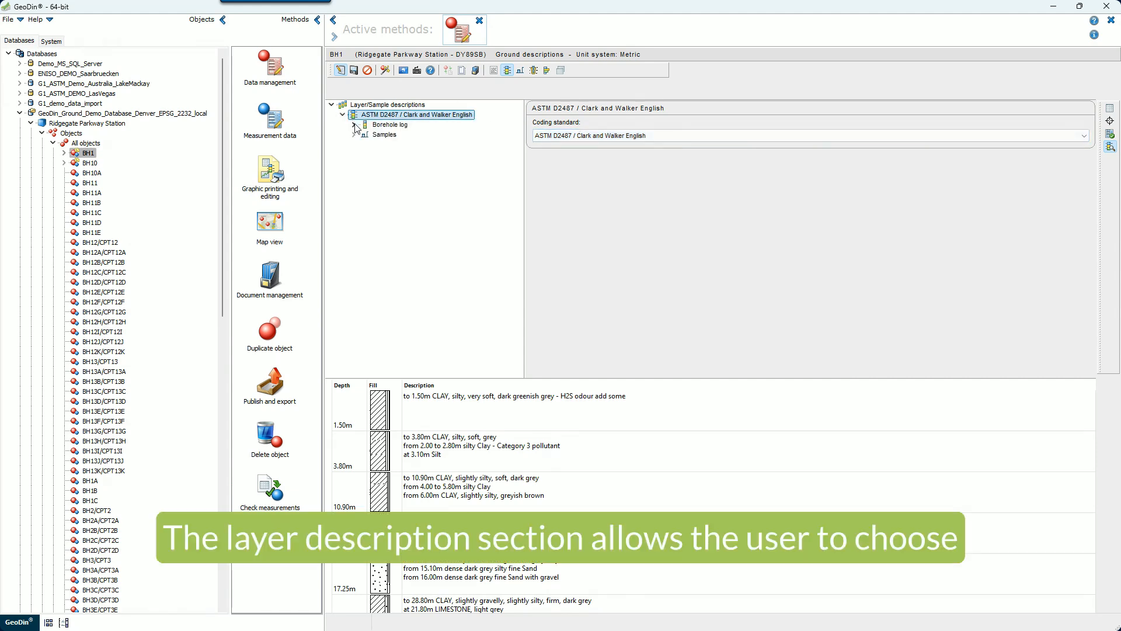
{"action": "left_click", "coordinate": [354, 125]}
{"action": "left_click", "coordinate": [366, 135]}
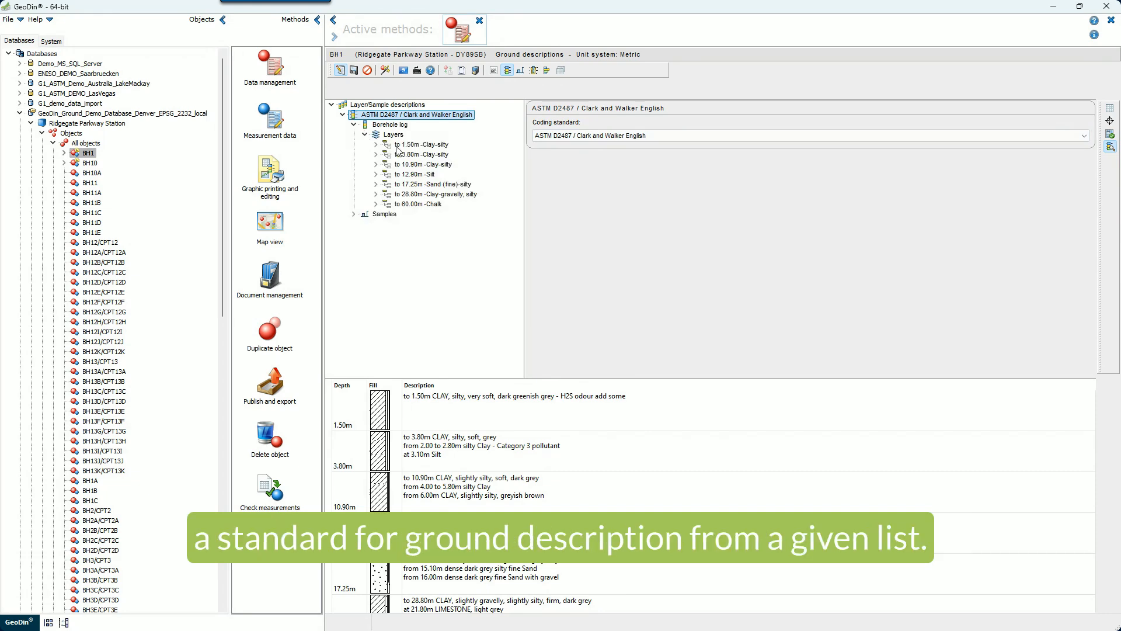
{"action": "left_click", "coordinate": [402, 144]}
{"action": "left_click", "coordinate": [376, 144]}
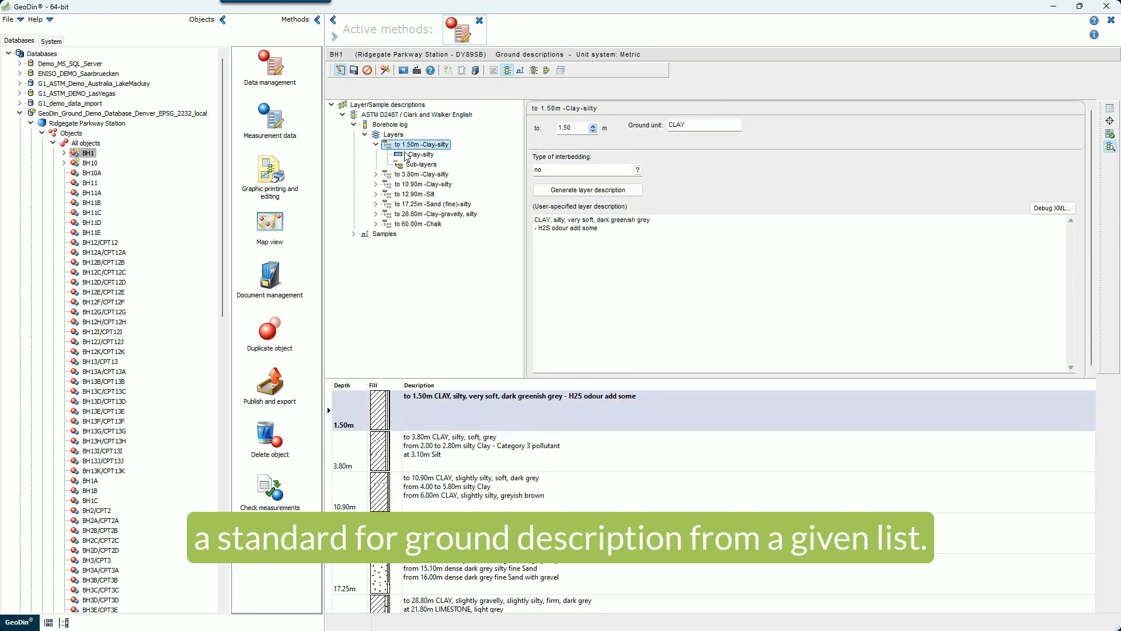
{"action": "left_click", "coordinate": [412, 154]}
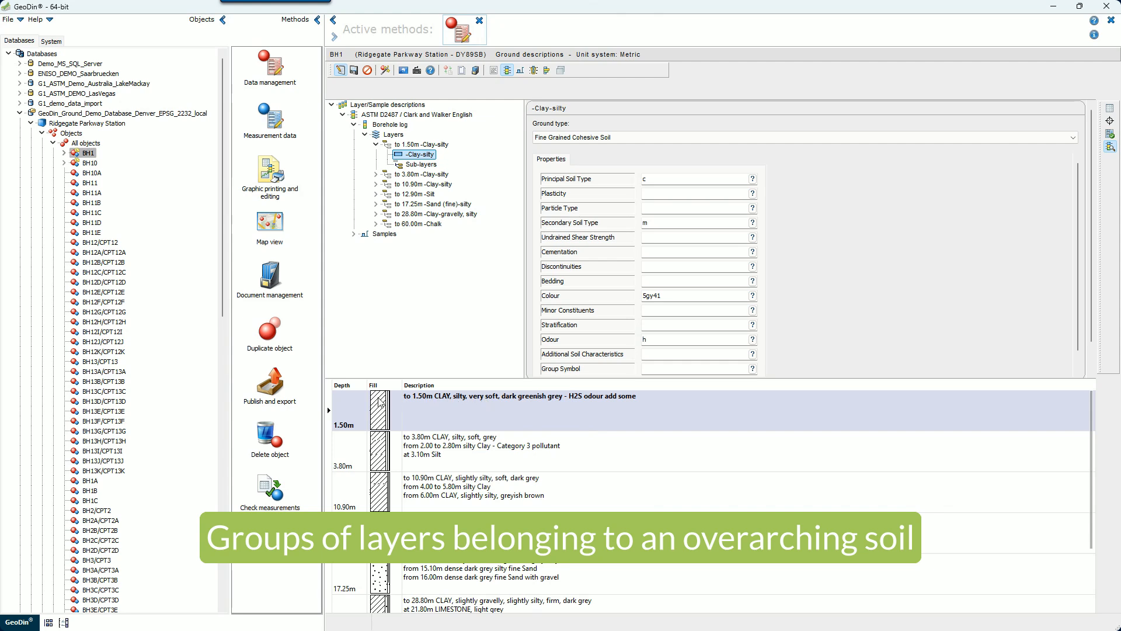
{"action": "left_click", "coordinate": [428, 146]}
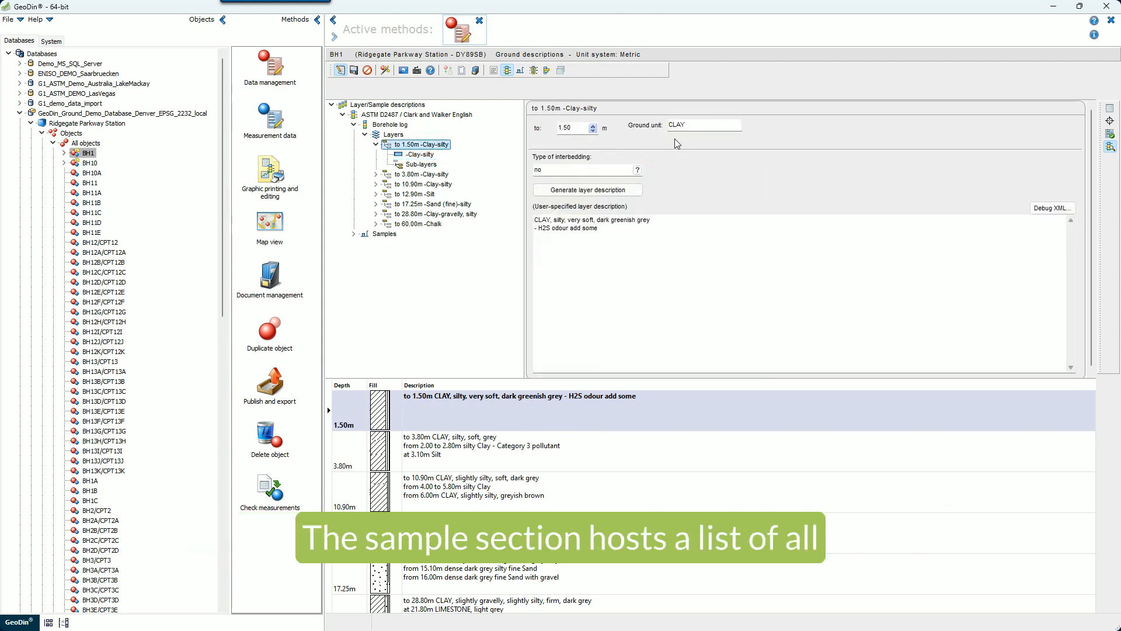
{"action": "left_click", "coordinate": [689, 128]}
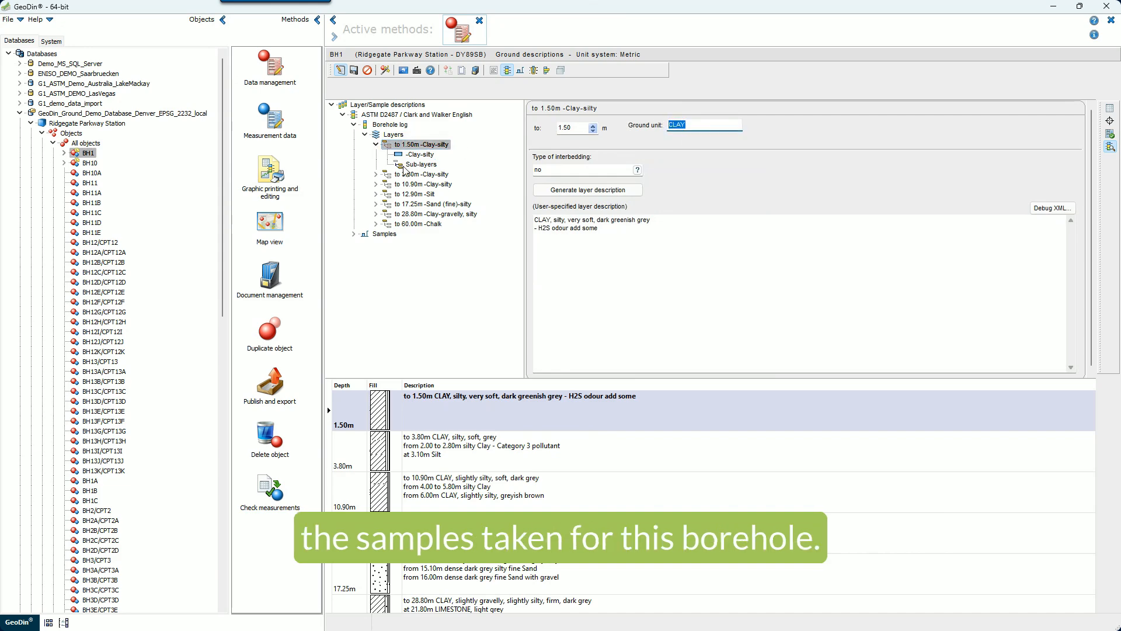
{"action": "left_click", "coordinate": [416, 175]}
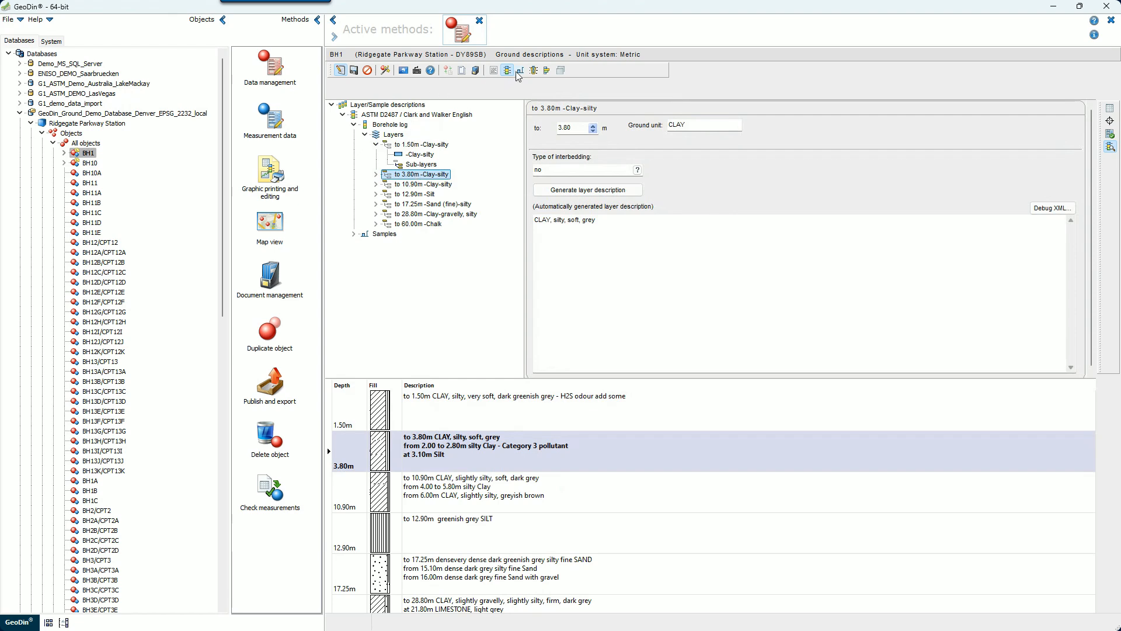
Show the data sequences and review the piezo cone penetration test results of BH12/CPT12.
{"action": "left_click", "coordinate": [547, 70]}
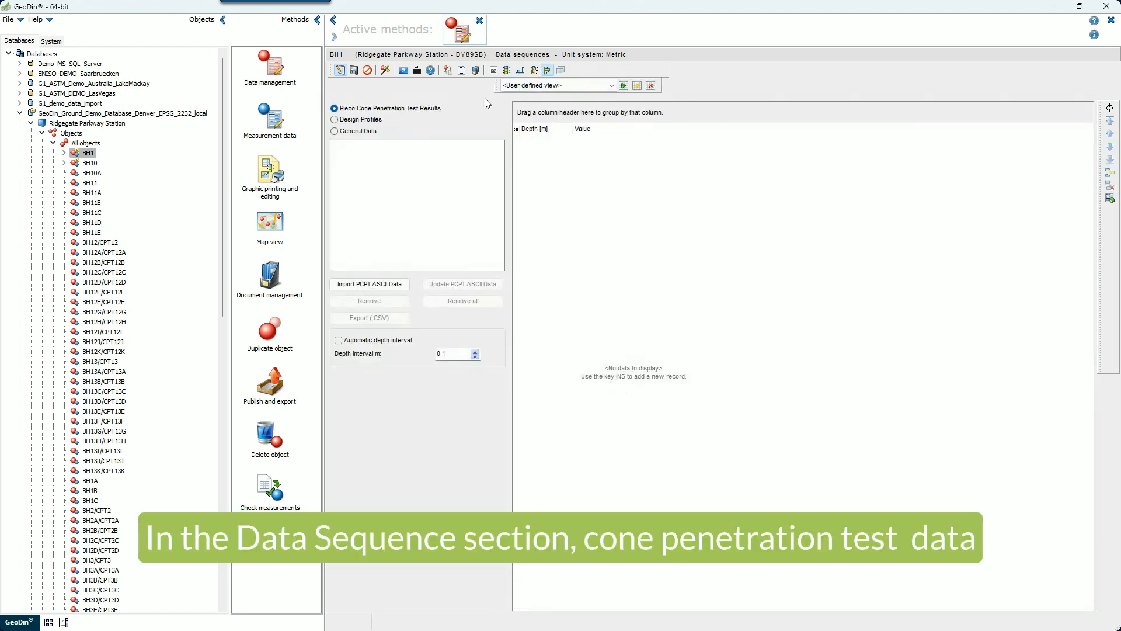
{"action": "left_click", "coordinate": [107, 244]}
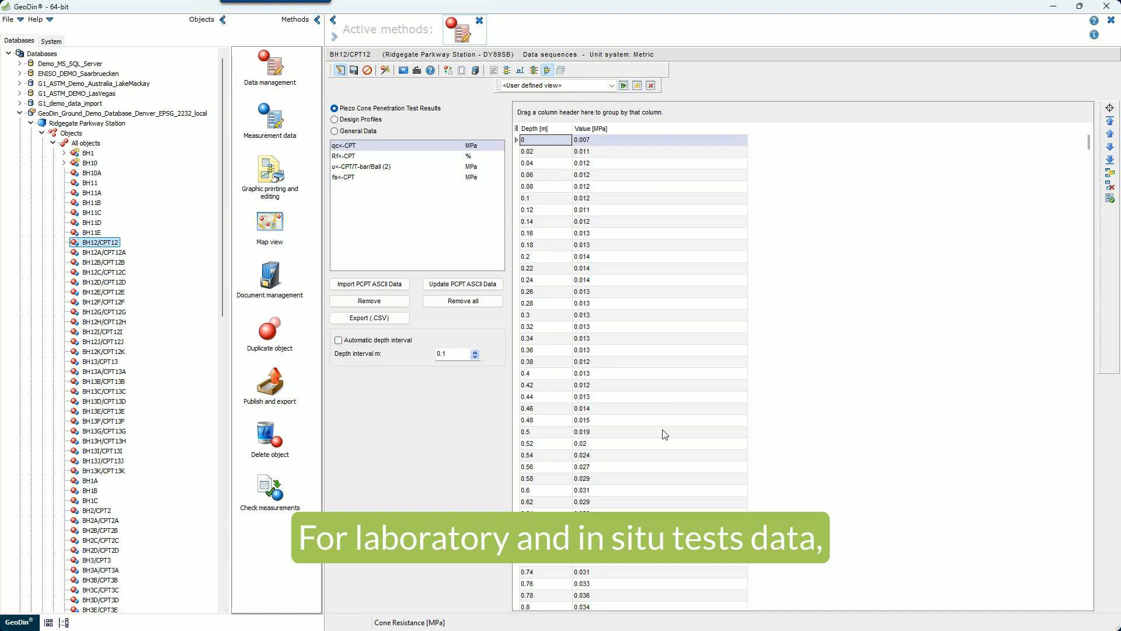
Open the measurement data and review the laboratory samples, water content test and rock quality test tables.
{"action": "left_click", "coordinate": [277, 127]}
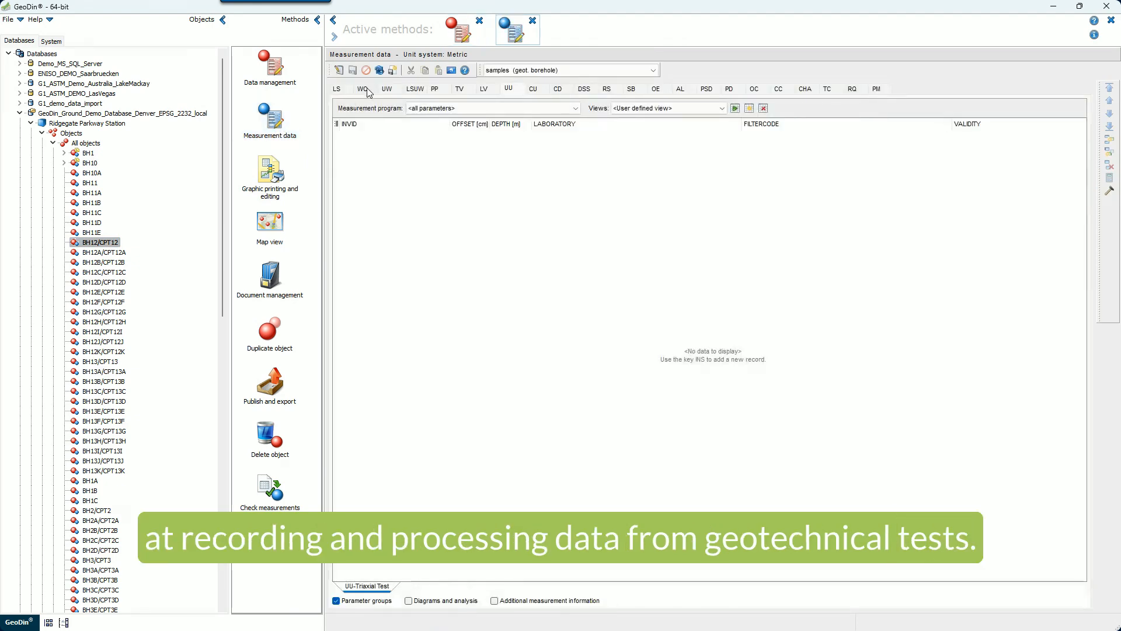
{"action": "left_click", "coordinate": [348, 91]}
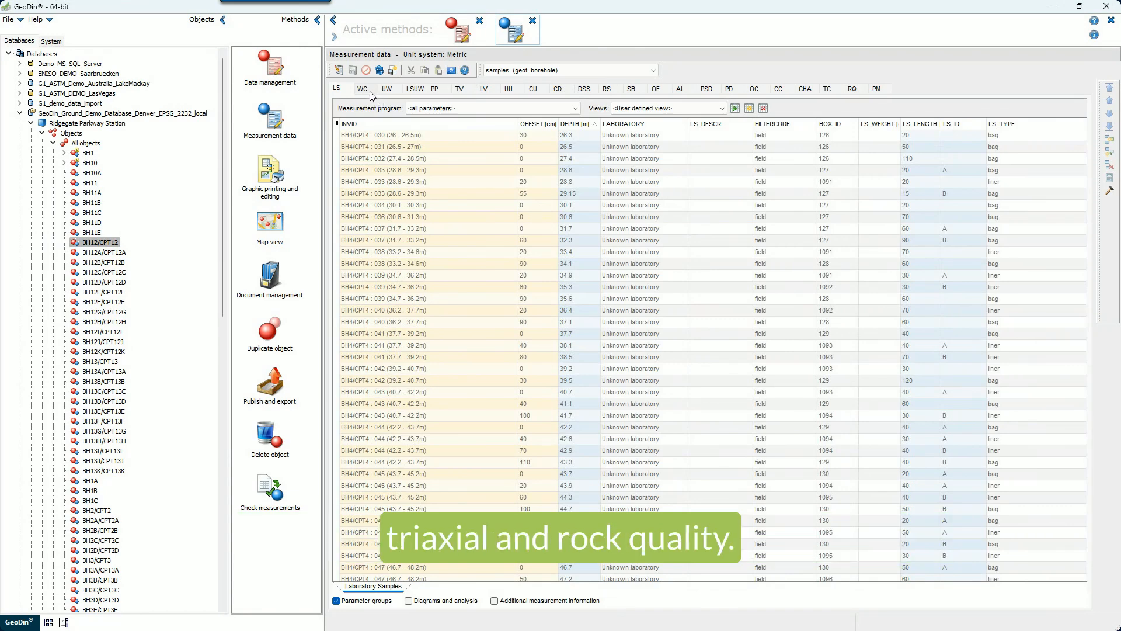
{"action": "left_click", "coordinate": [363, 91]}
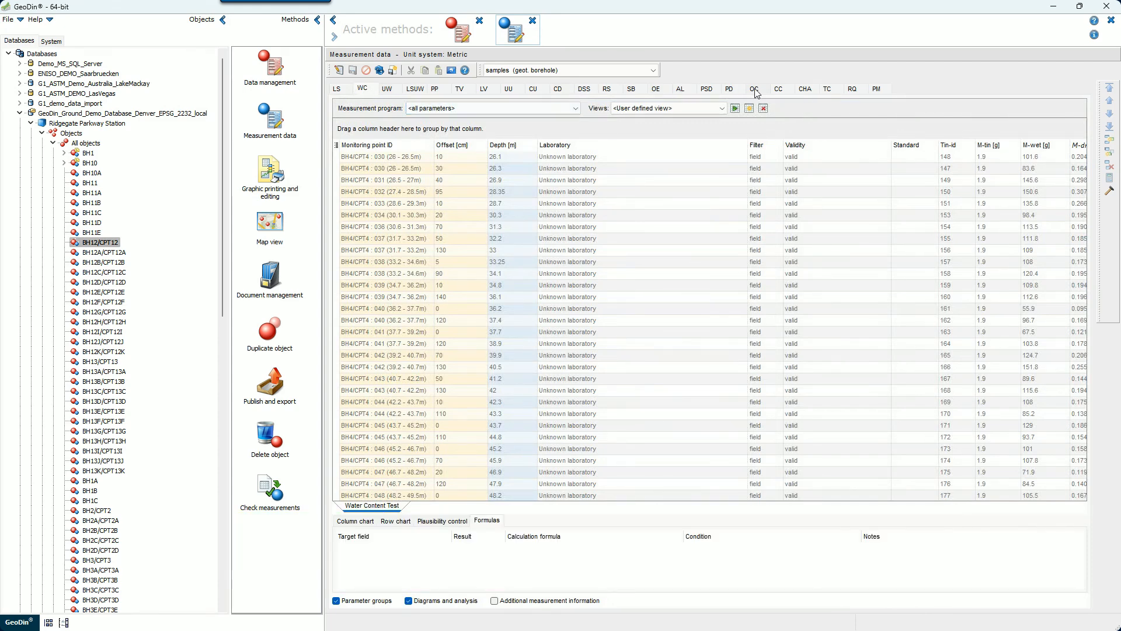
{"action": "left_click", "coordinate": [870, 93]}
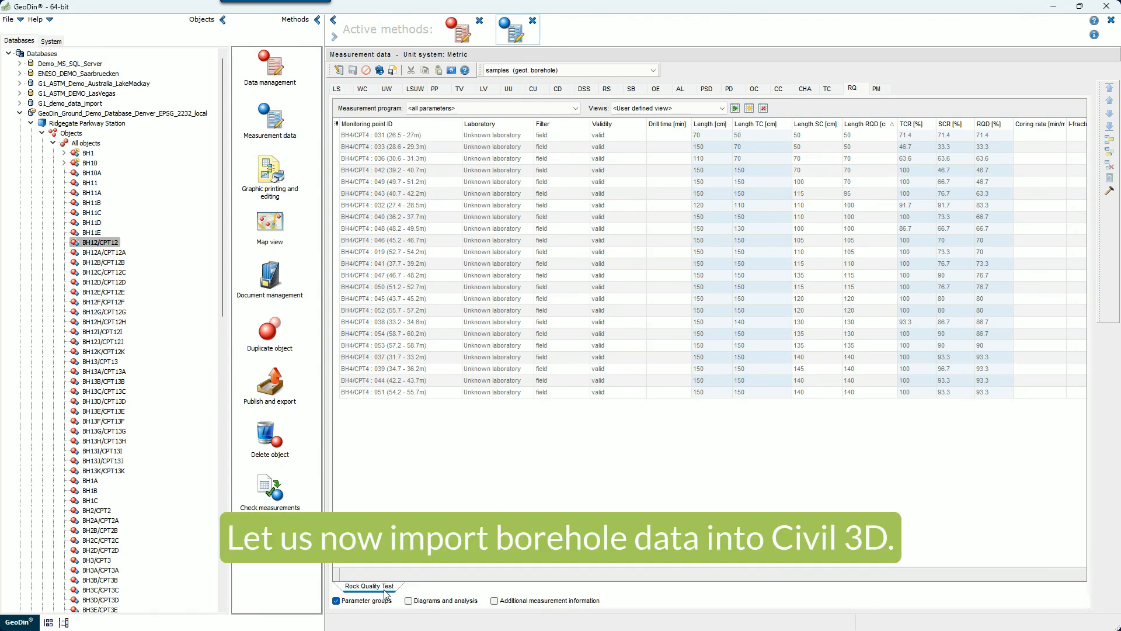
Switch to Civil 3D and browse the GeoDin database files that can be added as data sources, without choosing one.
{"action": "mouse_move", "coordinate": [669, 625]}
{"action": "left_click", "coordinate": [715, 619]}
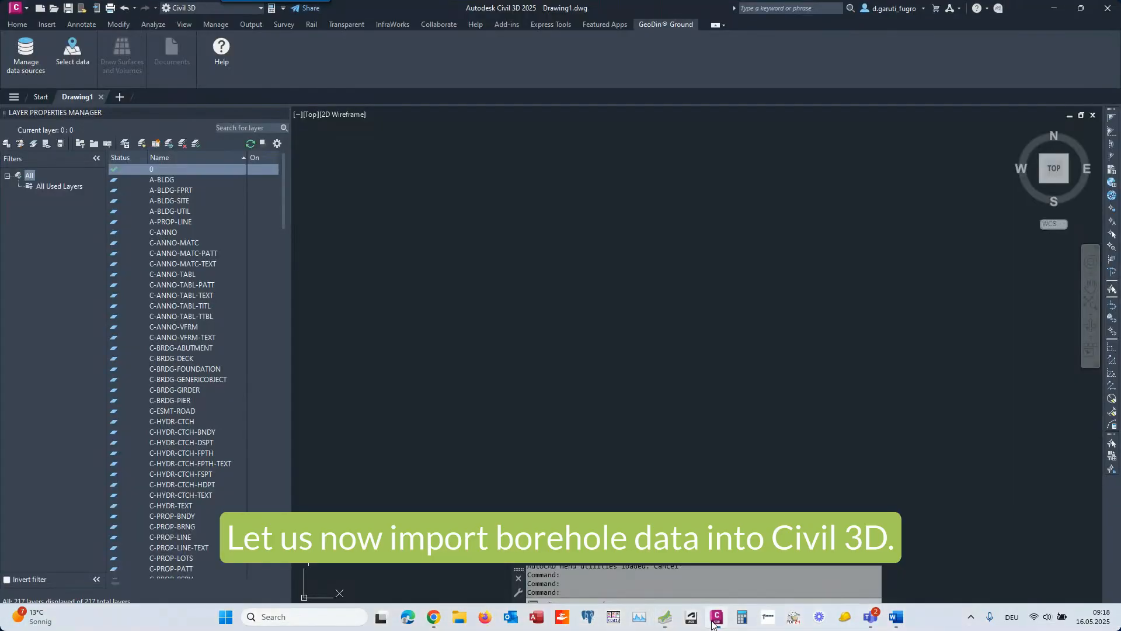
{"action": "left_click", "coordinate": [35, 64]}
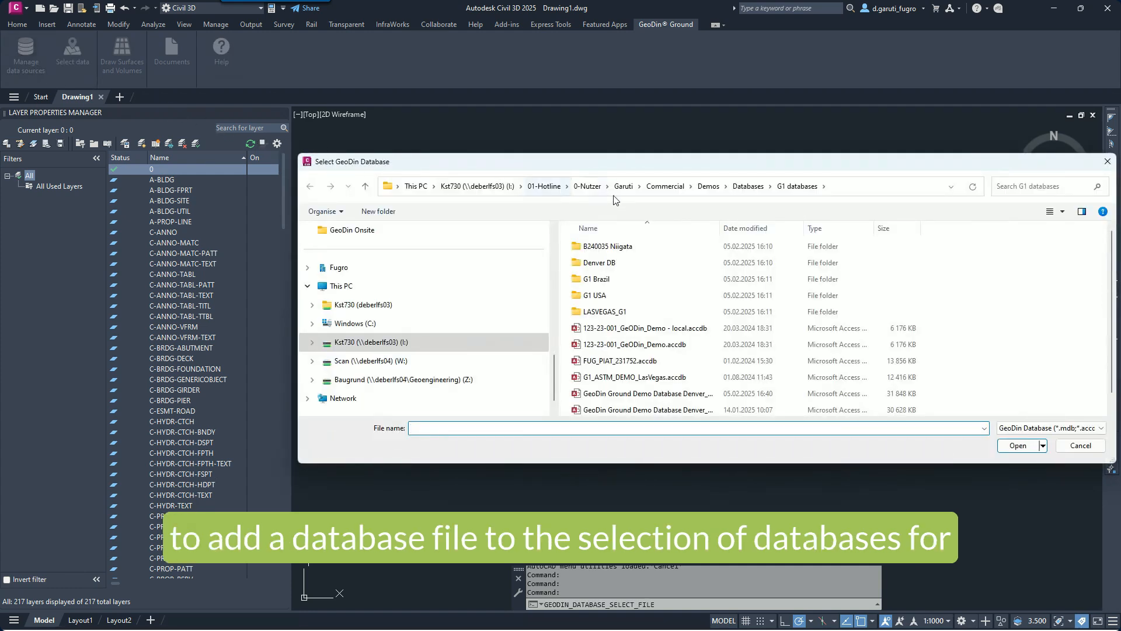
{"action": "scroll", "coordinate": [653, 356], "scroll_direction": "down", "scroll_amount": 1}
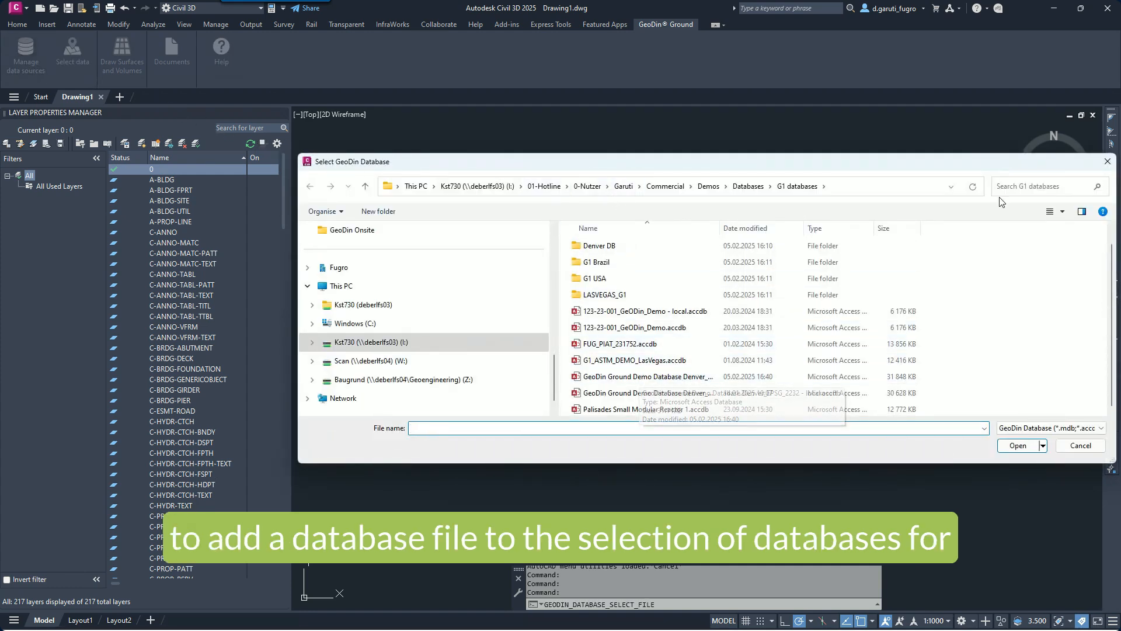
{"action": "left_click", "coordinate": [1108, 162]}
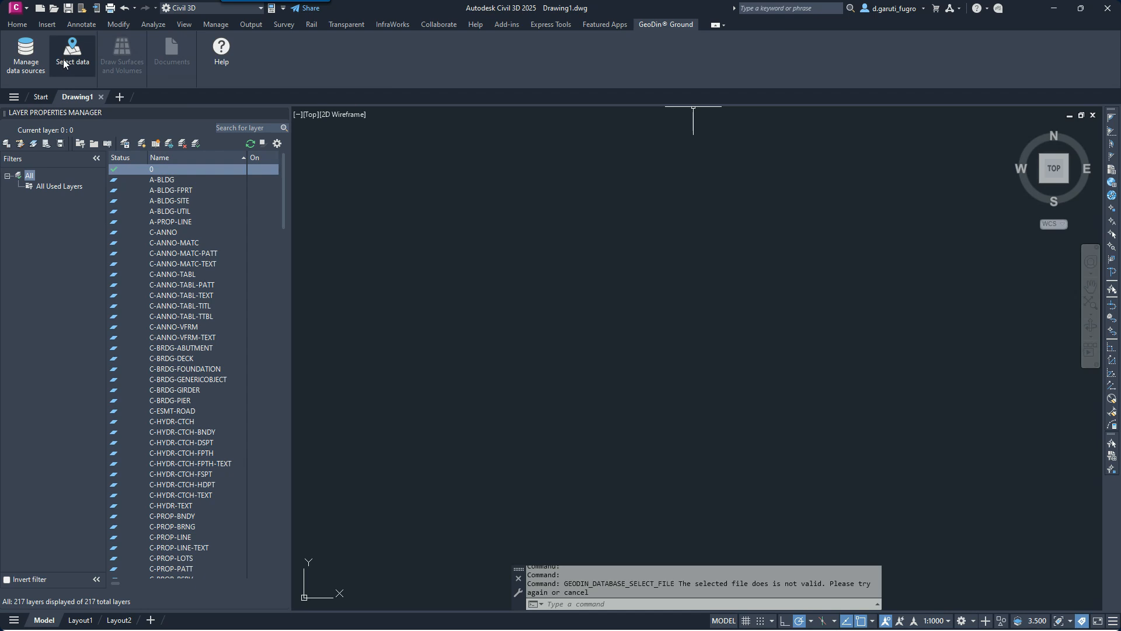
Open the Ridgegate Parkway Station project from the GeoDin_Ground_Demo_Database_Denver_EPSG_2232_local database for data selection.
{"action": "left_click", "coordinate": [66, 59]}
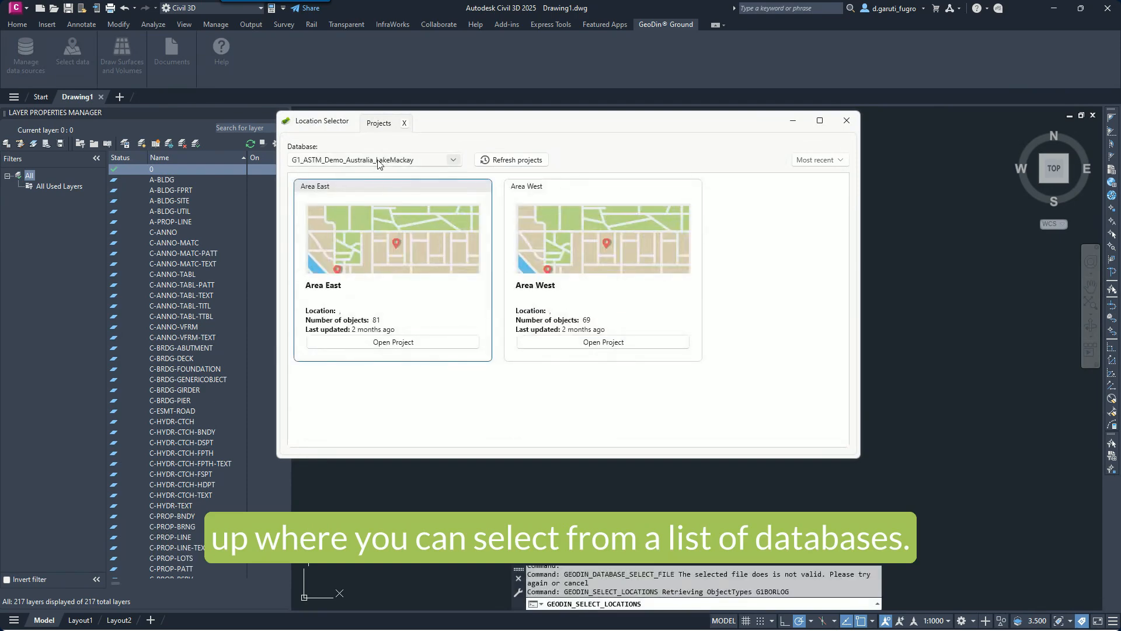
{"action": "left_click", "coordinate": [455, 160]}
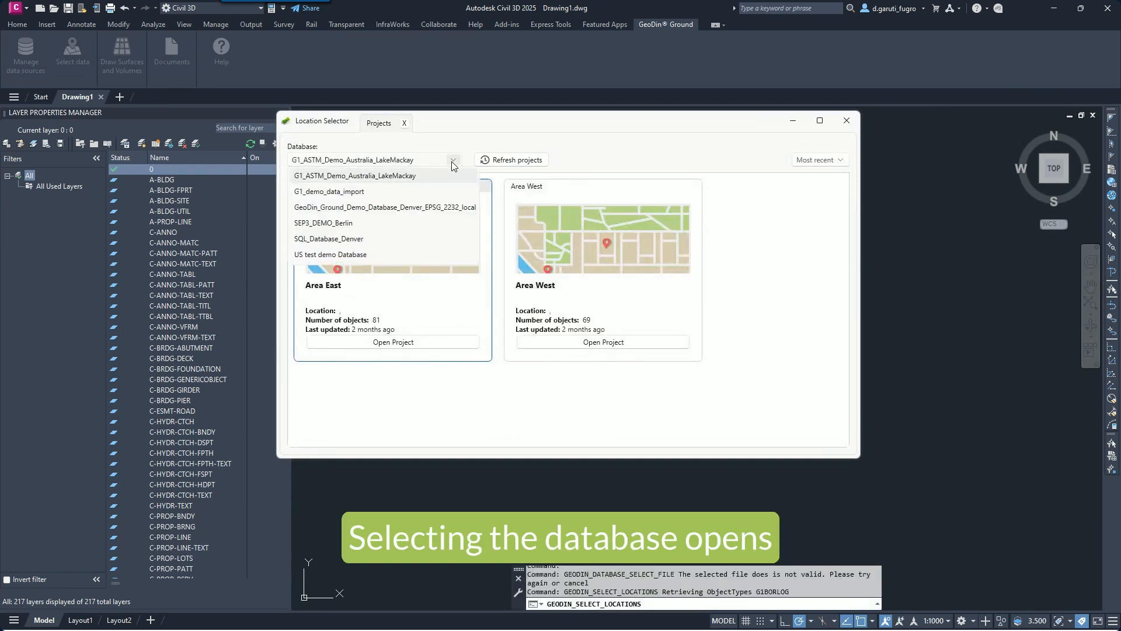
{"action": "left_click", "coordinate": [439, 208]}
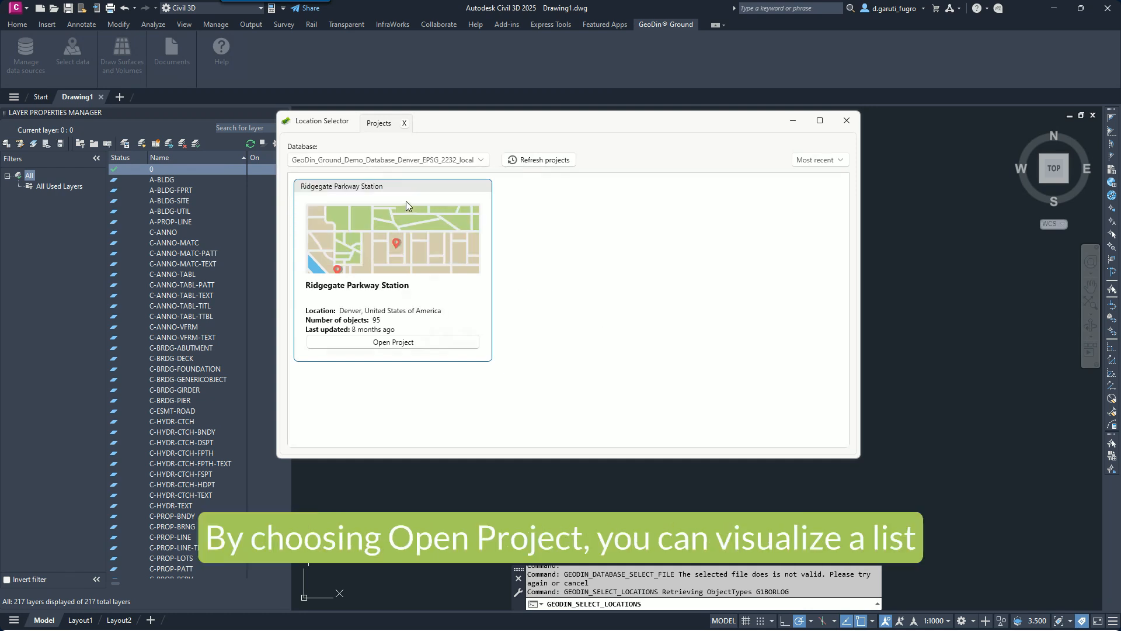
{"action": "left_click", "coordinate": [397, 343]}
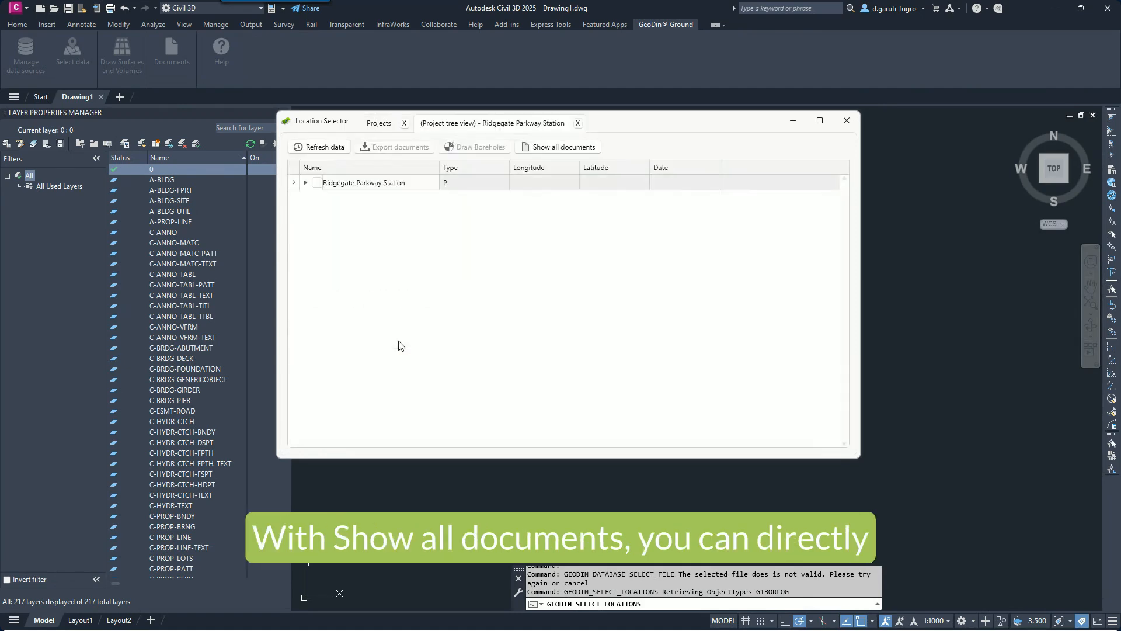
Select all locations of the Ridgegate Parkway Station project and view their saved soil log documents.
{"action": "left_click", "coordinate": [316, 182]}
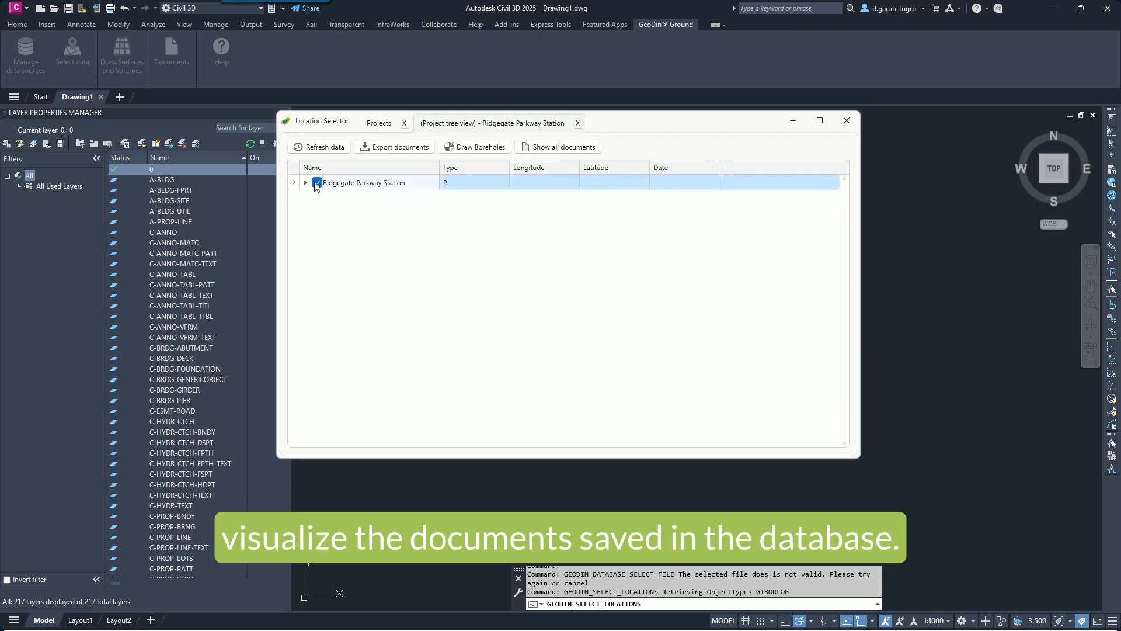
{"action": "left_click", "coordinate": [316, 182]}
{"action": "left_click", "coordinate": [305, 183]}
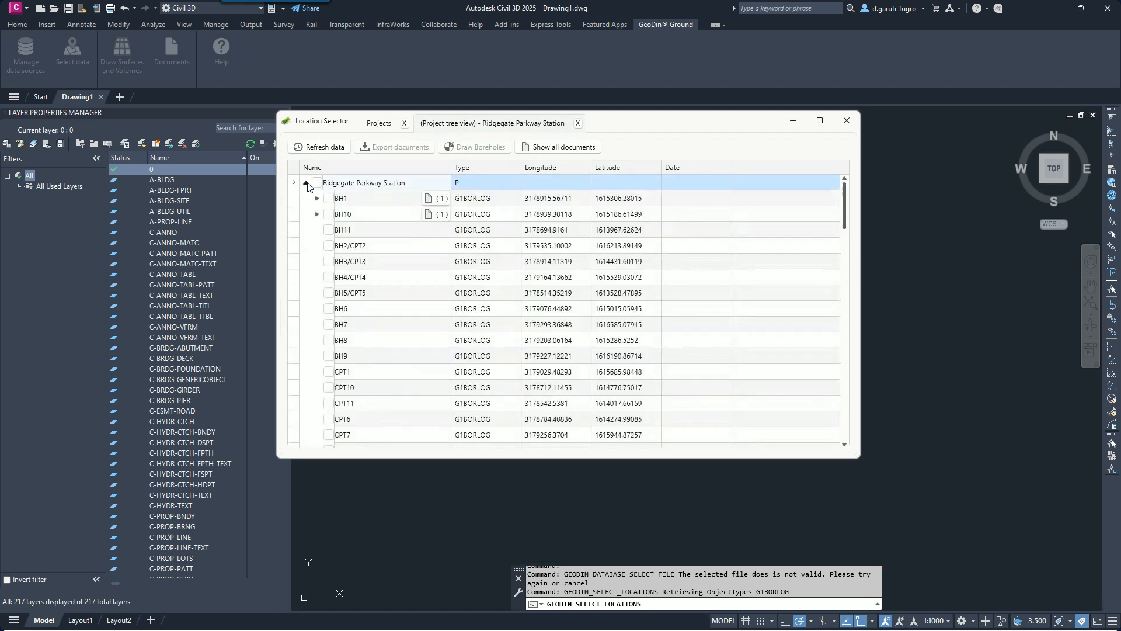
{"action": "left_click", "coordinate": [317, 183]}
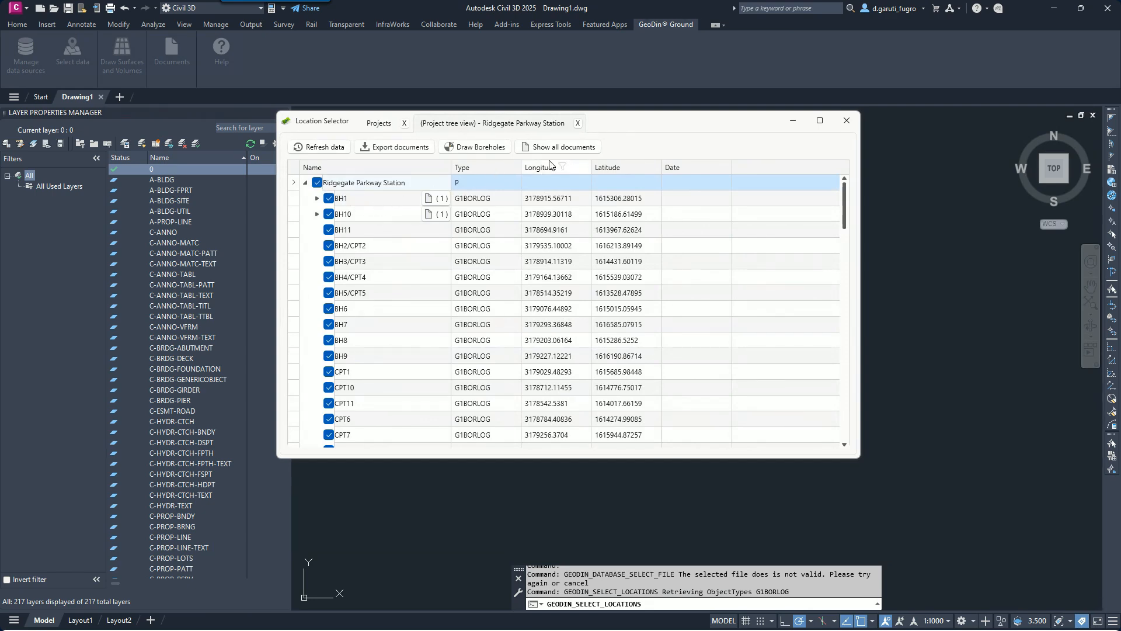
{"action": "left_click", "coordinate": [567, 147]}
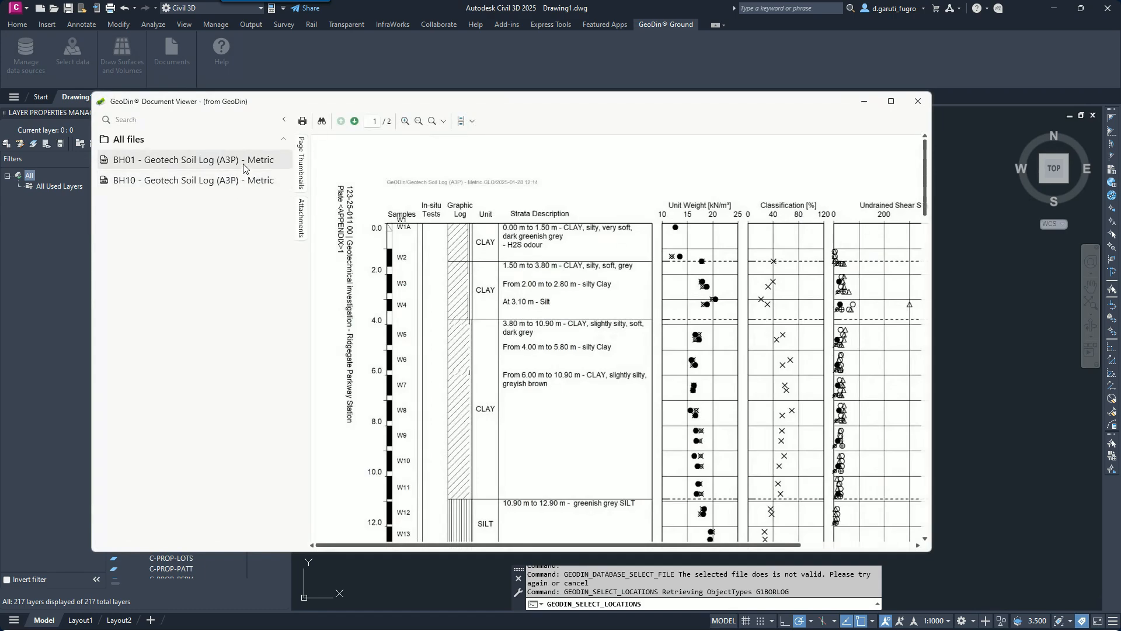
{"action": "left_click", "coordinate": [917, 101]}
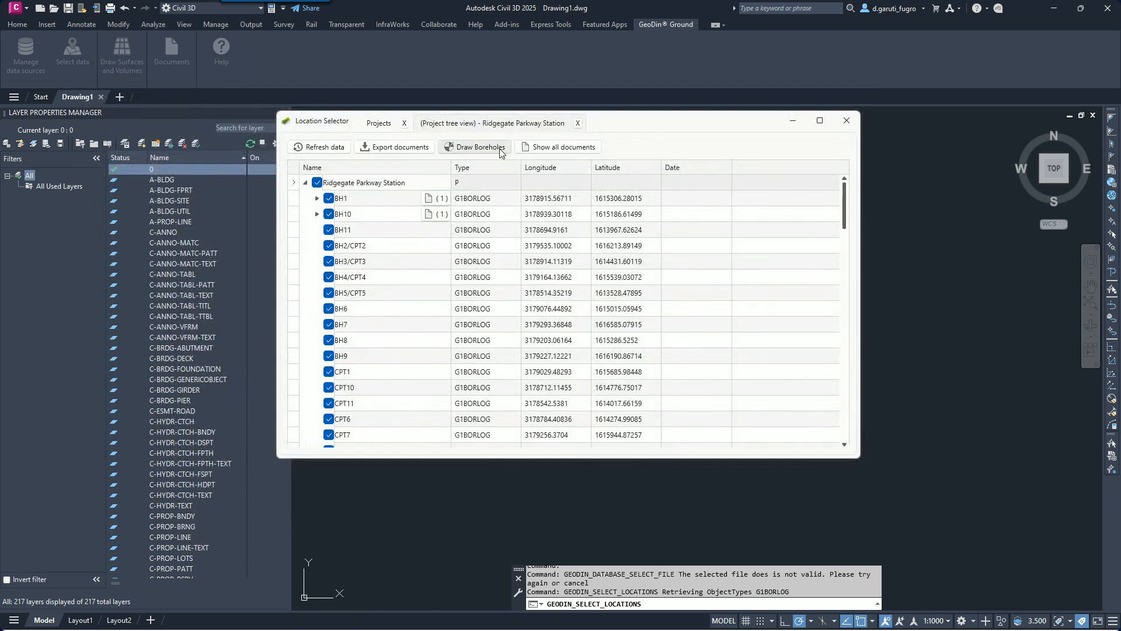
Draw the selected locations into the drawing as COGO points and close the location selector.
{"action": "left_click", "coordinate": [479, 147]}
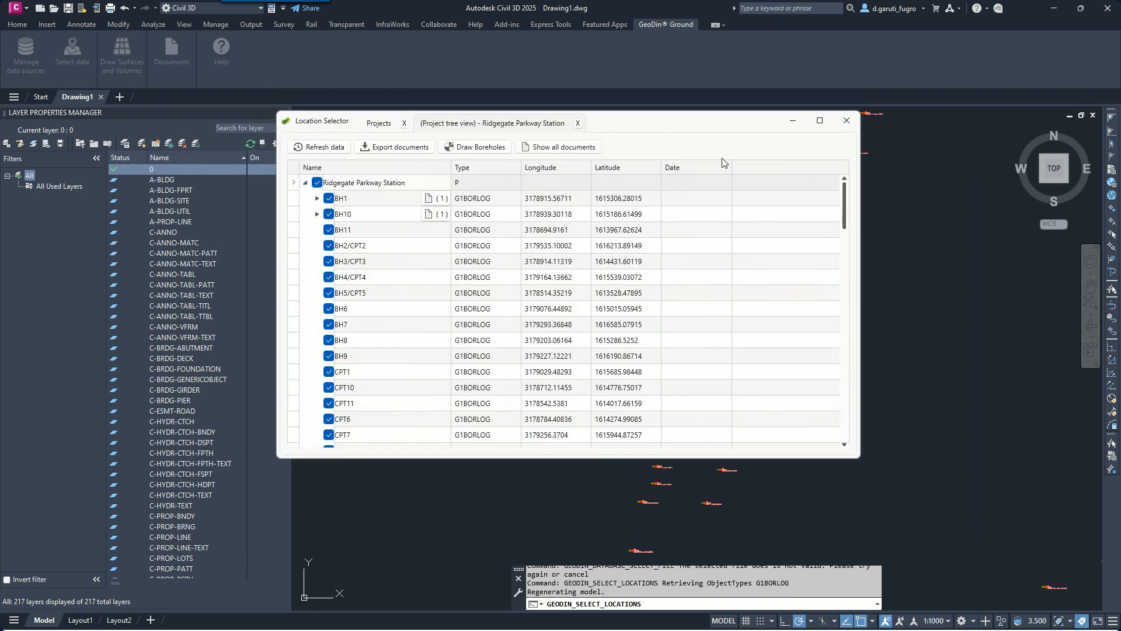
{"action": "left_click", "coordinate": [845, 121]}
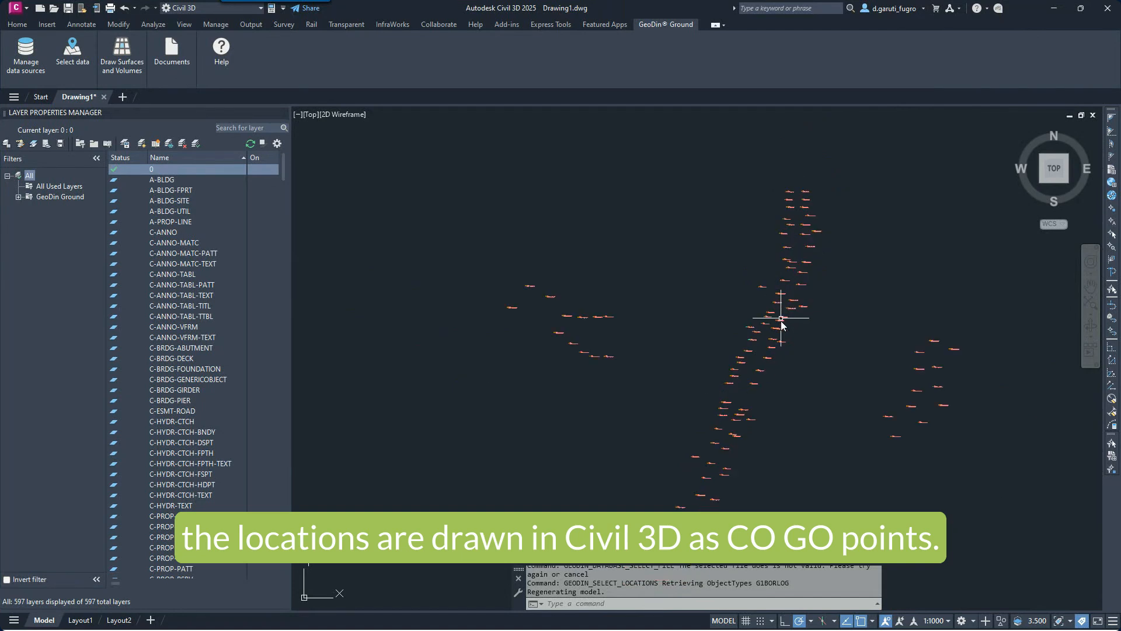
{"action": "scroll", "coordinate": [780, 343], "scroll_direction": "up", "scroll_amount": 5}
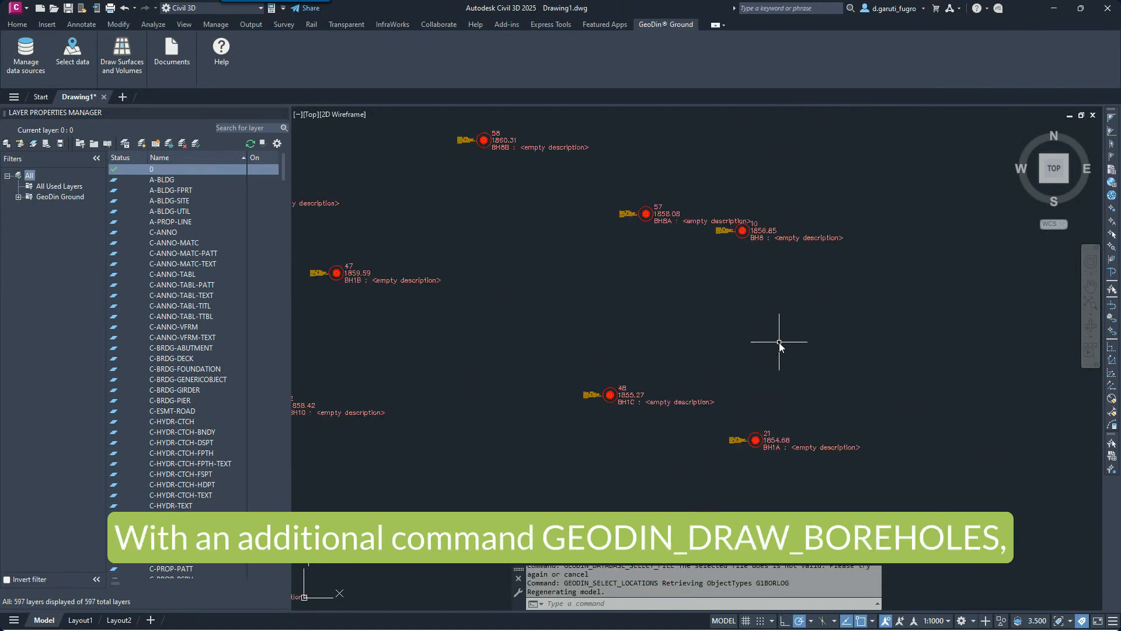
{"action": "scroll", "coordinate": [776, 348], "scroll_direction": "down", "scroll_amount": 5}
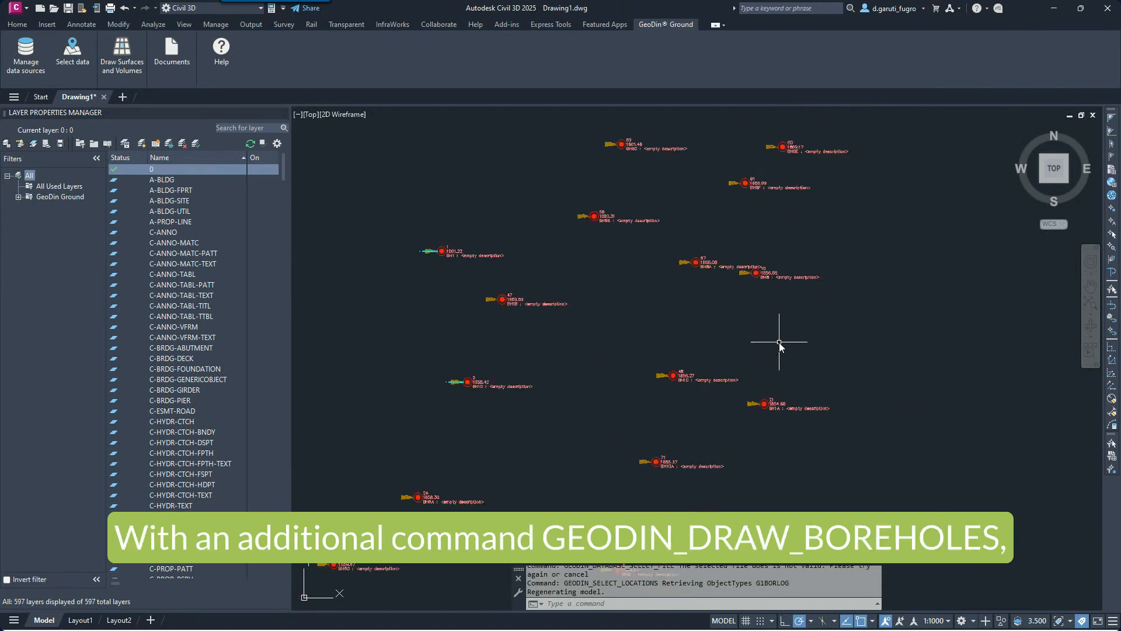
Draw the boreholes with the GEODIN_DRAW_BOREHOLES command and set the viewport's visual style to Shaded.
{"action": "left_click", "coordinate": [671, 602]}
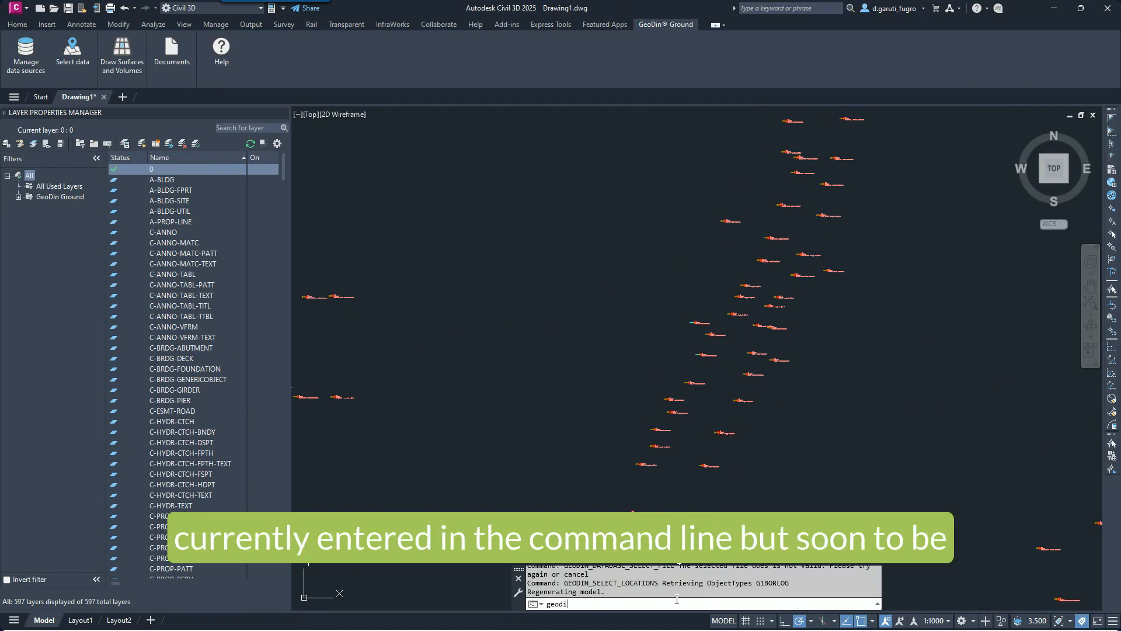
{"action": "type", "text": "_draw"}
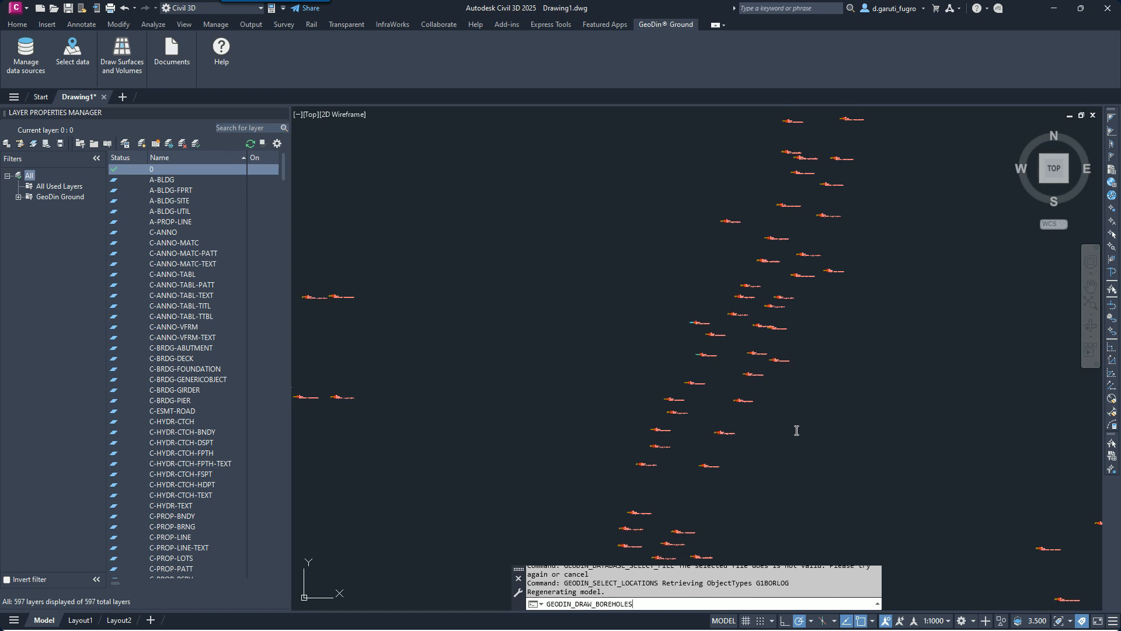
{"action": "key", "text": "Return"}
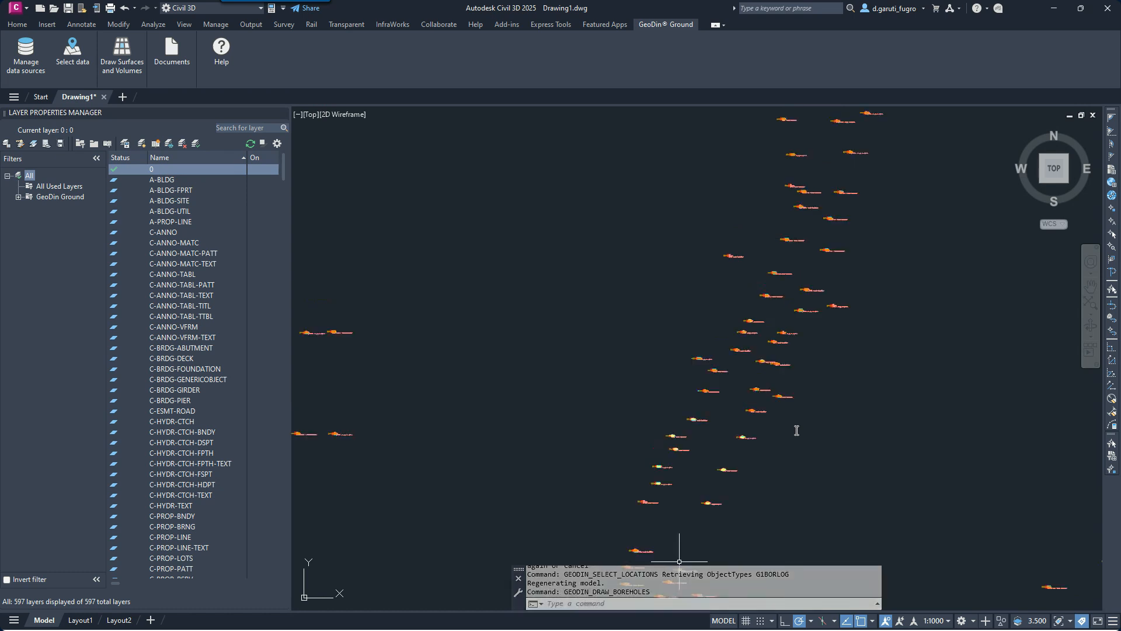
{"action": "left_click", "coordinate": [351, 116]}
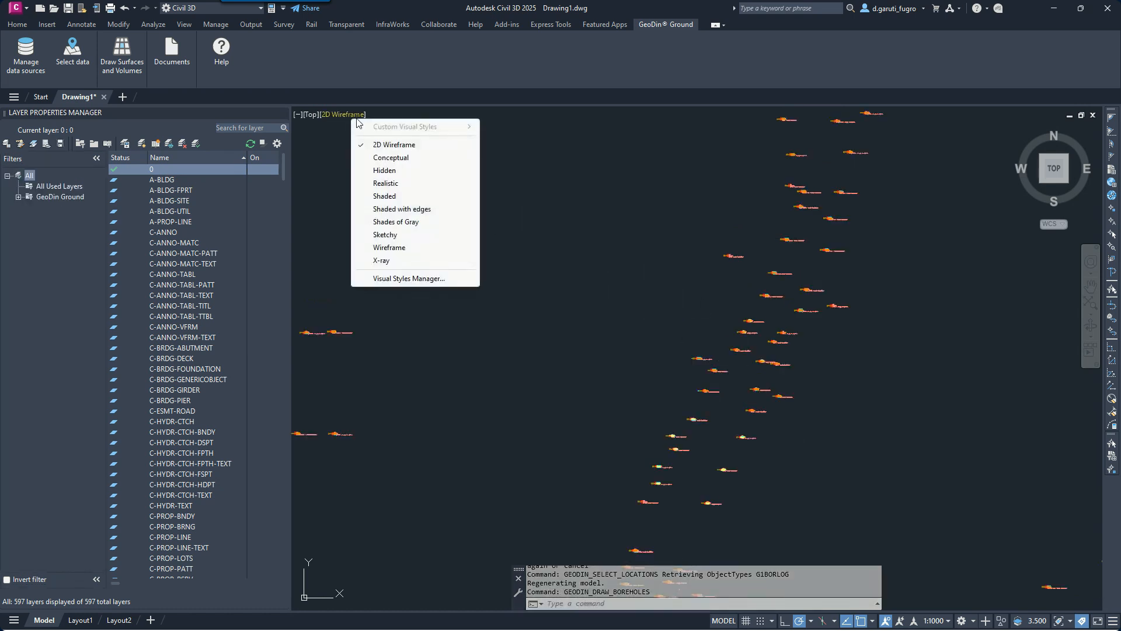
{"action": "left_click", "coordinate": [407, 196]}
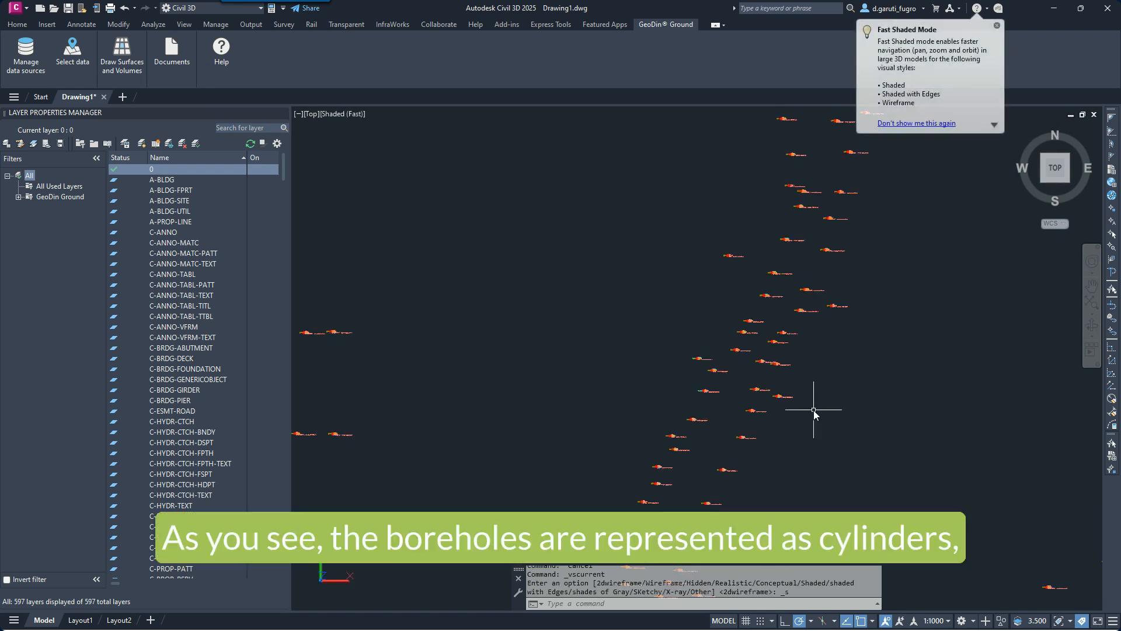
Examine borehole BH1A's coloured ground unit cylinder and its layer annotations in 3D.
{"action": "scroll", "coordinate": [814, 410], "scroll_direction": "up", "scroll_amount": 5}
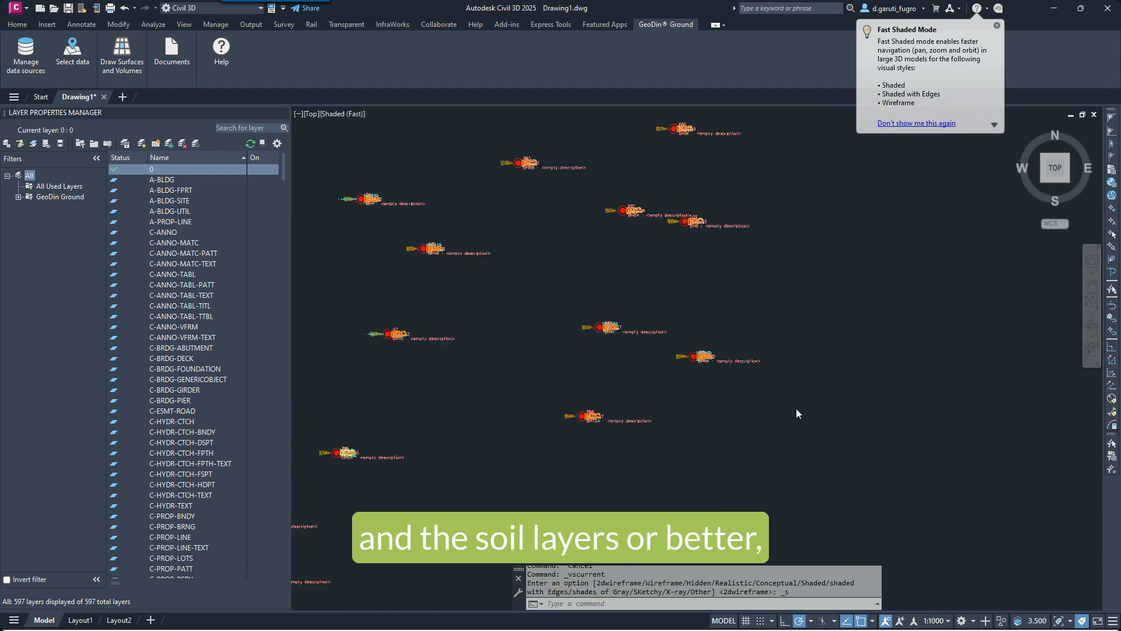
{"action": "scroll", "coordinate": [759, 393], "scroll_direction": "up", "scroll_amount": 3}
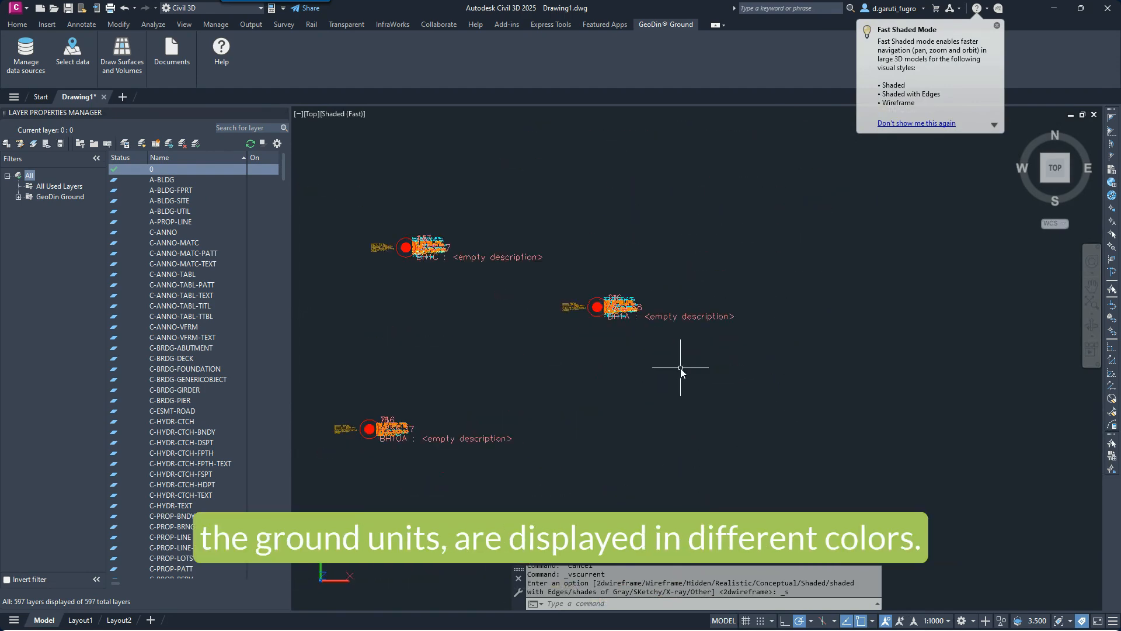
{"action": "mouse_move", "coordinate": [680, 368]}
{"action": "middle_mouse_down"}
{"action": "mouse_move", "coordinate": [707, 422]}
{"action": "mouse_move", "coordinate": [709, 356]}
{"action": "mouse_move", "coordinate": [721, 328]}
{"action": "mouse_move", "coordinate": [737, 332]}
{"action": "middle_mouse_up"}
{"action": "scroll", "coordinate": [707, 420], "scroll_direction": "up", "scroll_amount": 1}
{"action": "scroll", "coordinate": [616, 343], "scroll_direction": "up", "scroll_amount": 2}
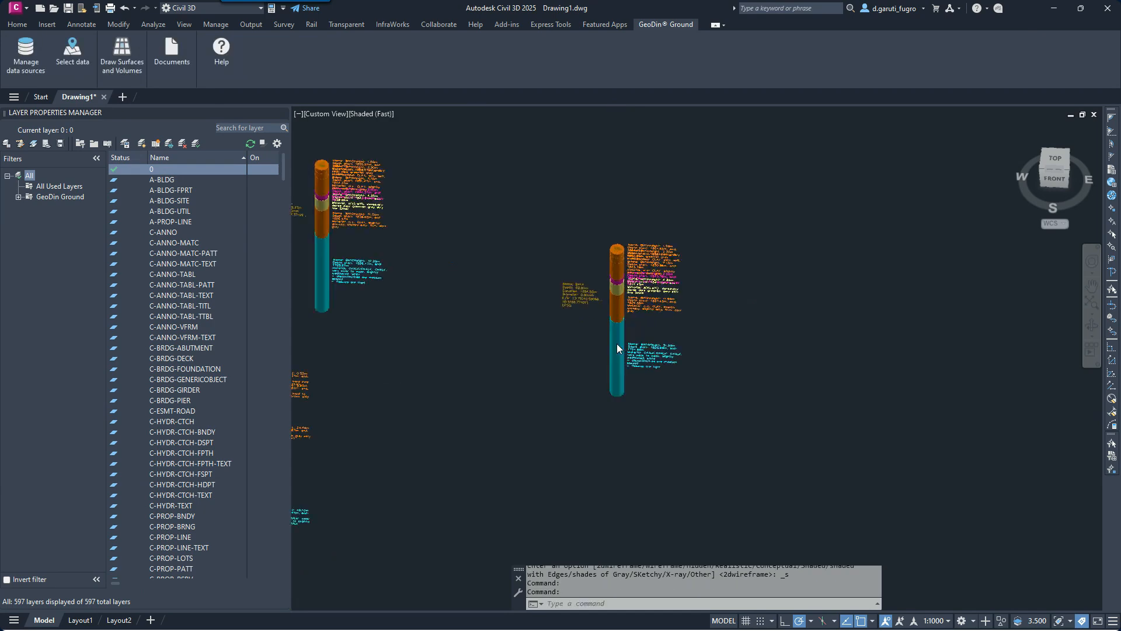
{"action": "scroll", "coordinate": [616, 343], "scroll_direction": "up", "scroll_amount": 1}
{"action": "scroll", "coordinate": [617, 343], "scroll_direction": "up", "scroll_amount": 1}
{"action": "scroll", "coordinate": [617, 343], "scroll_direction": "up", "scroll_amount": 1}
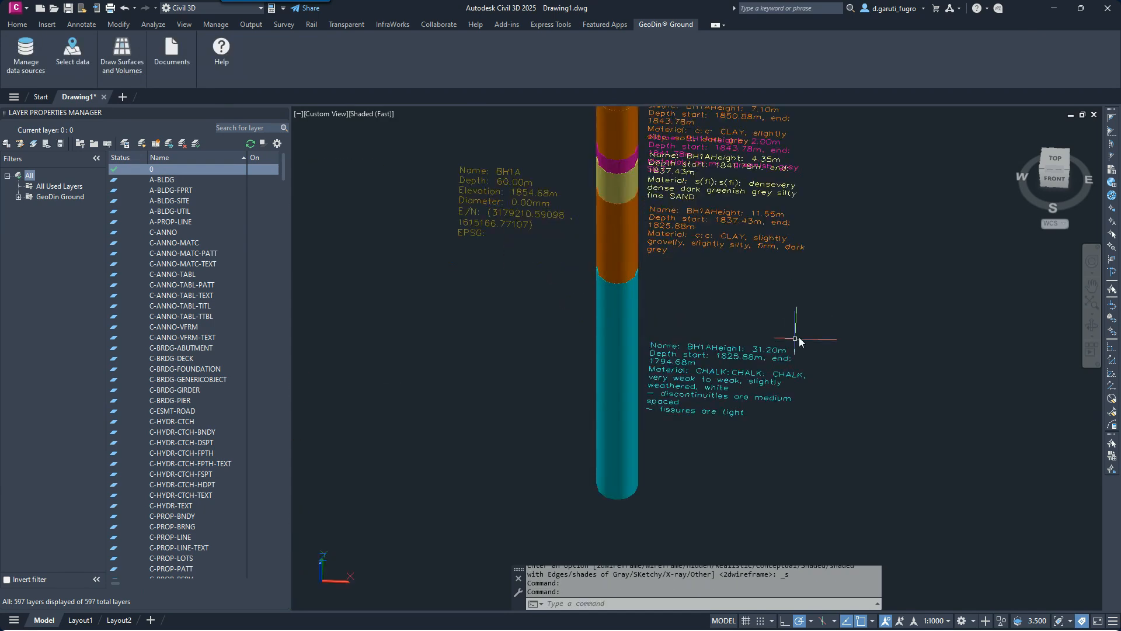
{"action": "middle_click_drag", "start_coordinate": [801, 334], "coordinate": [770, 314], "text": "shift"}
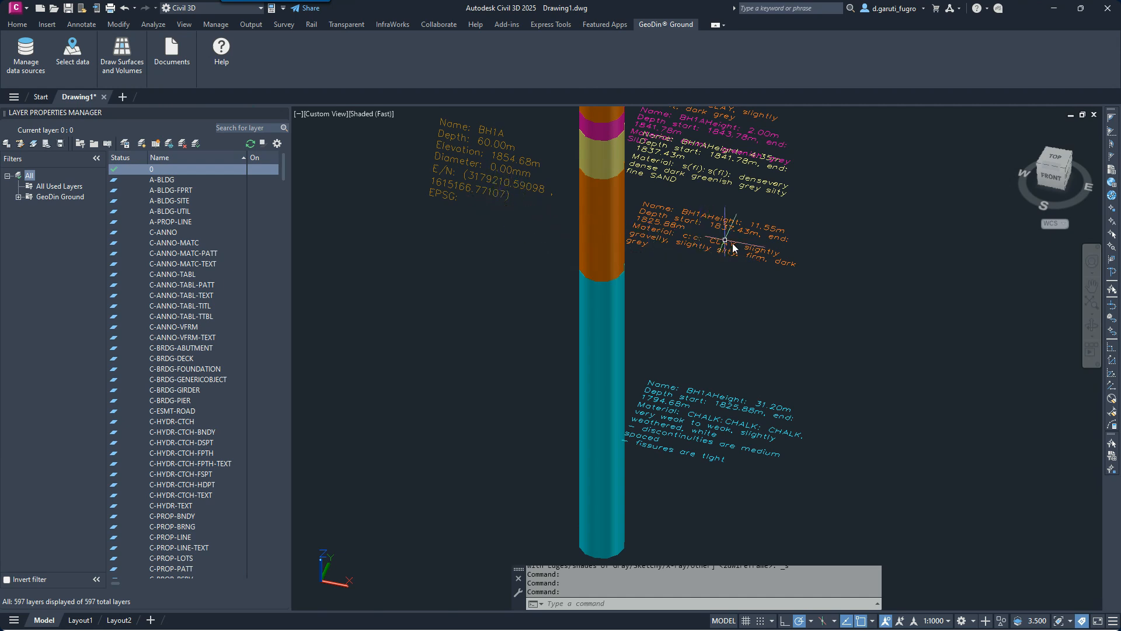
{"action": "mouse_move", "coordinate": [734, 245]}
{"action": "scroll", "coordinate": [759, 292], "scroll_direction": "down", "scroll_amount": 4}
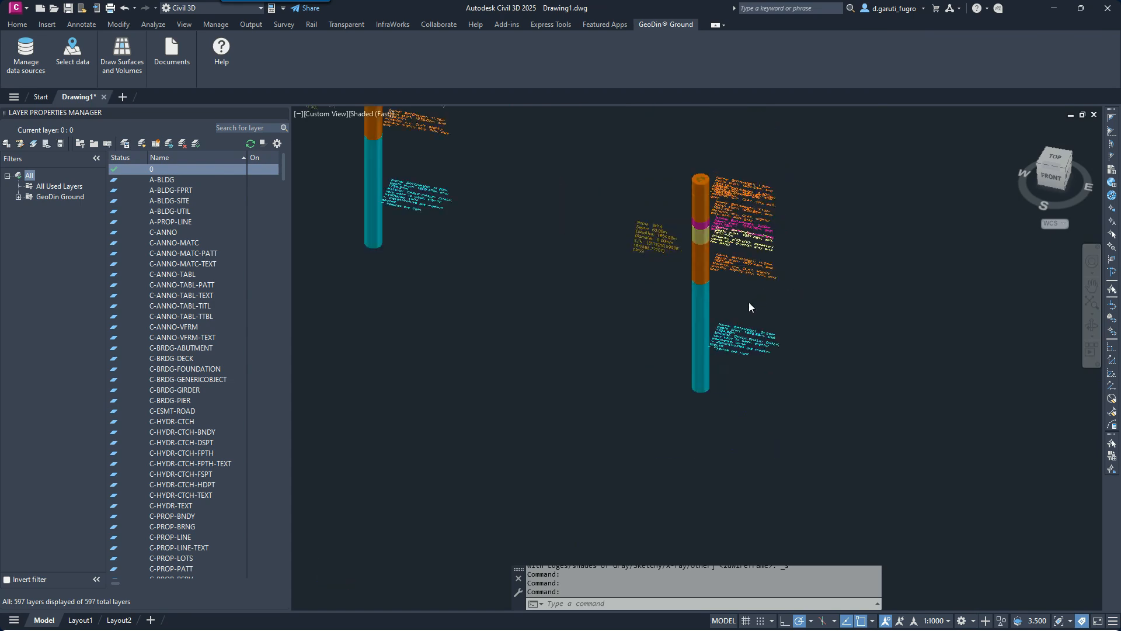
Turn off the visibility of all annotation layers in the GeoDin Ground layer filter group.
{"action": "left_click", "coordinate": [19, 197]}
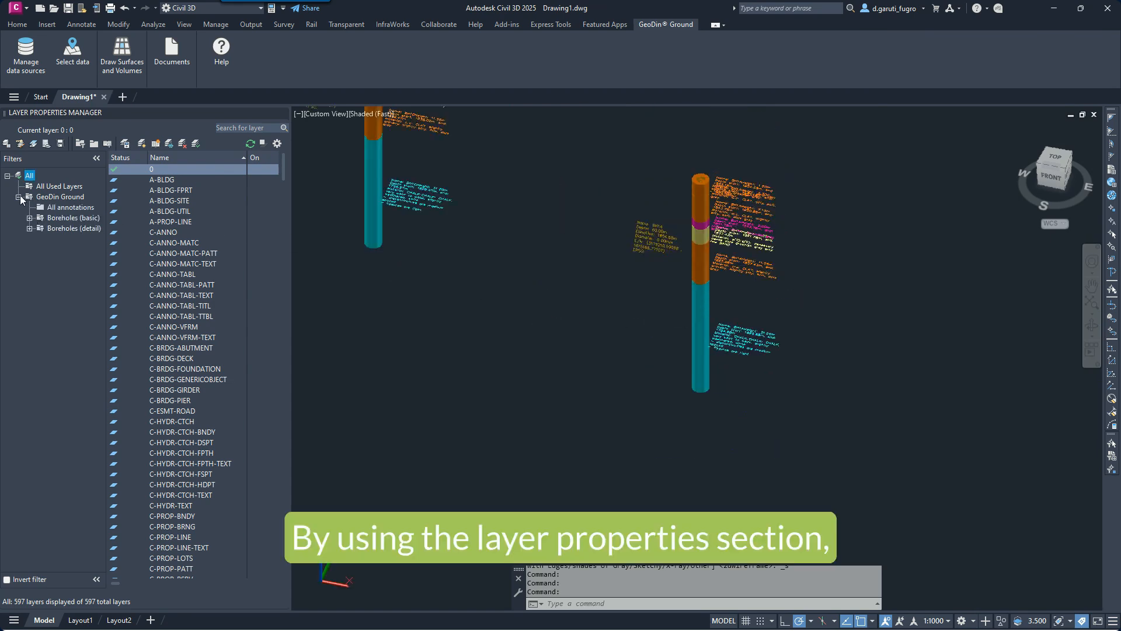
{"action": "left_click", "coordinate": [55, 208]}
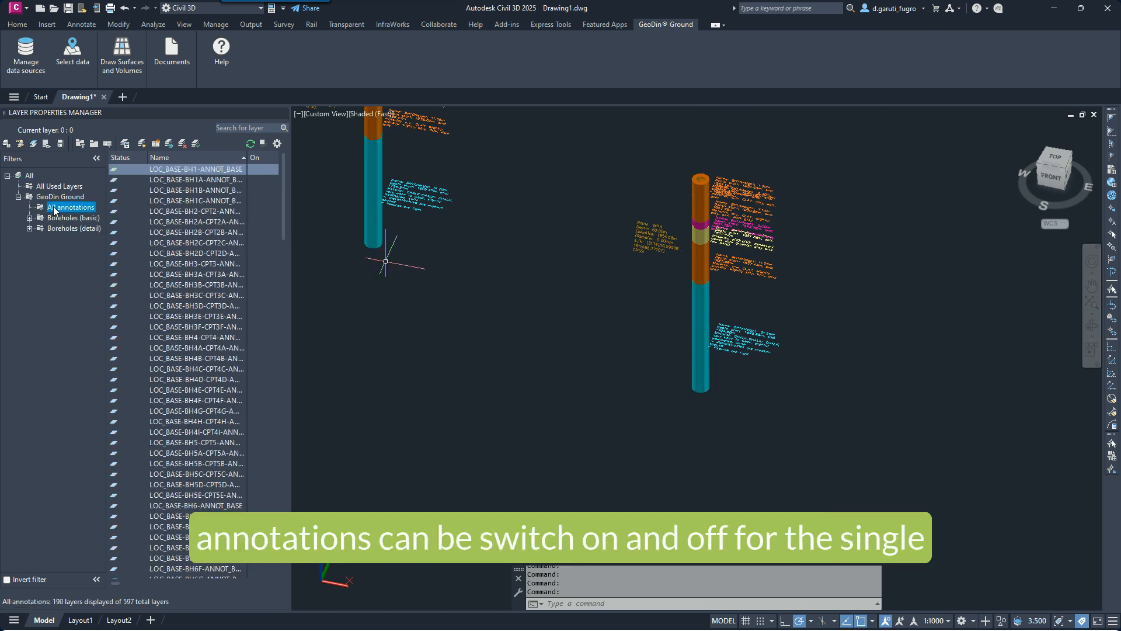
{"action": "right_click", "coordinate": [55, 208]}
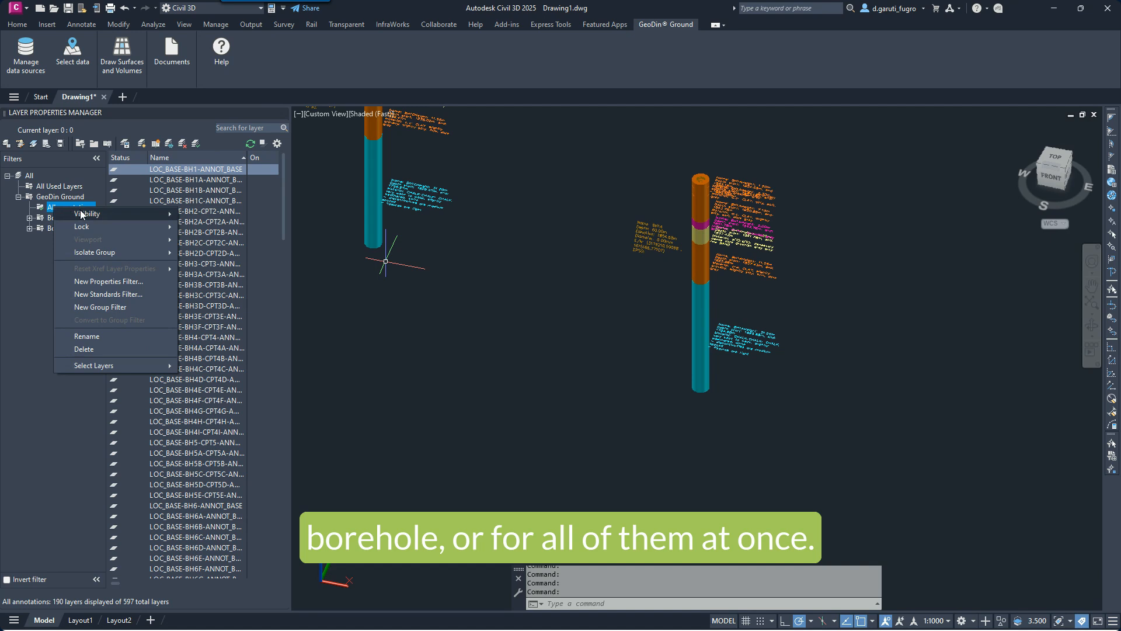
{"action": "mouse_move", "coordinate": [82, 215]}
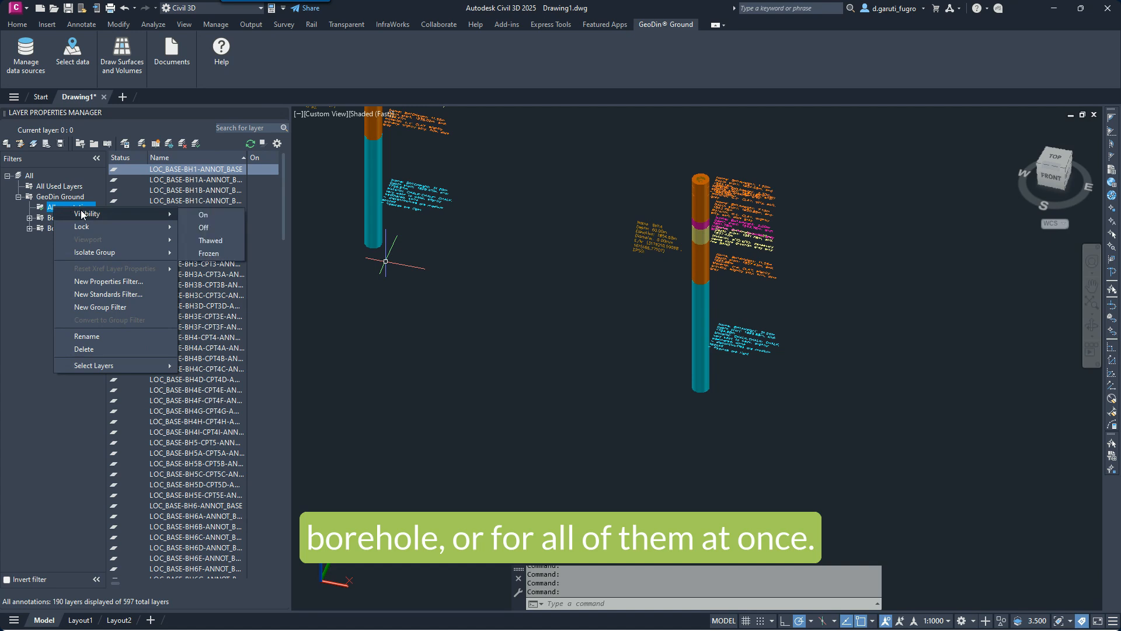
{"action": "left_click", "coordinate": [202, 227]}
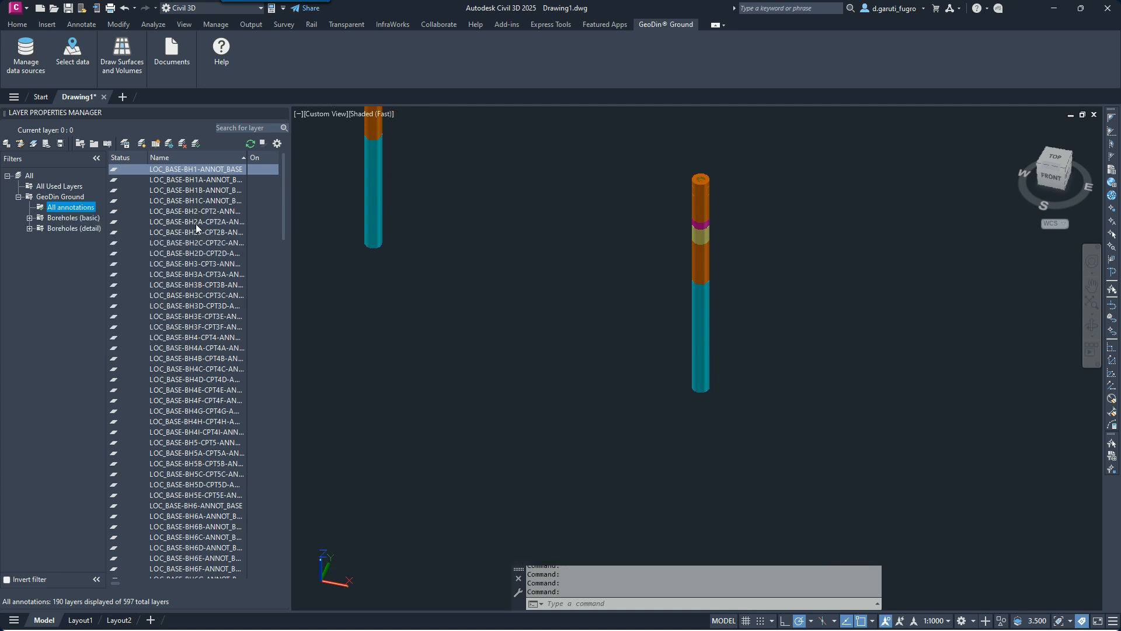
Turn the visibility of all GeoDin Ground annotation layers back on.
{"action": "right_click", "coordinate": [71, 209]}
{"action": "mouse_move", "coordinate": [145, 212]}
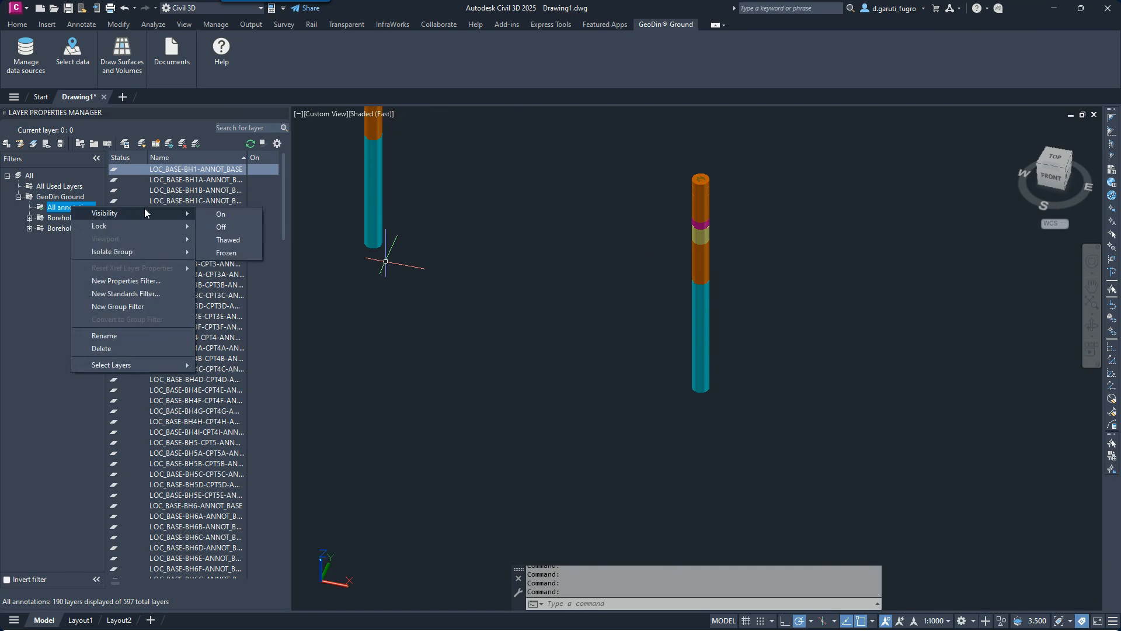
{"action": "left_click", "coordinate": [220, 215]}
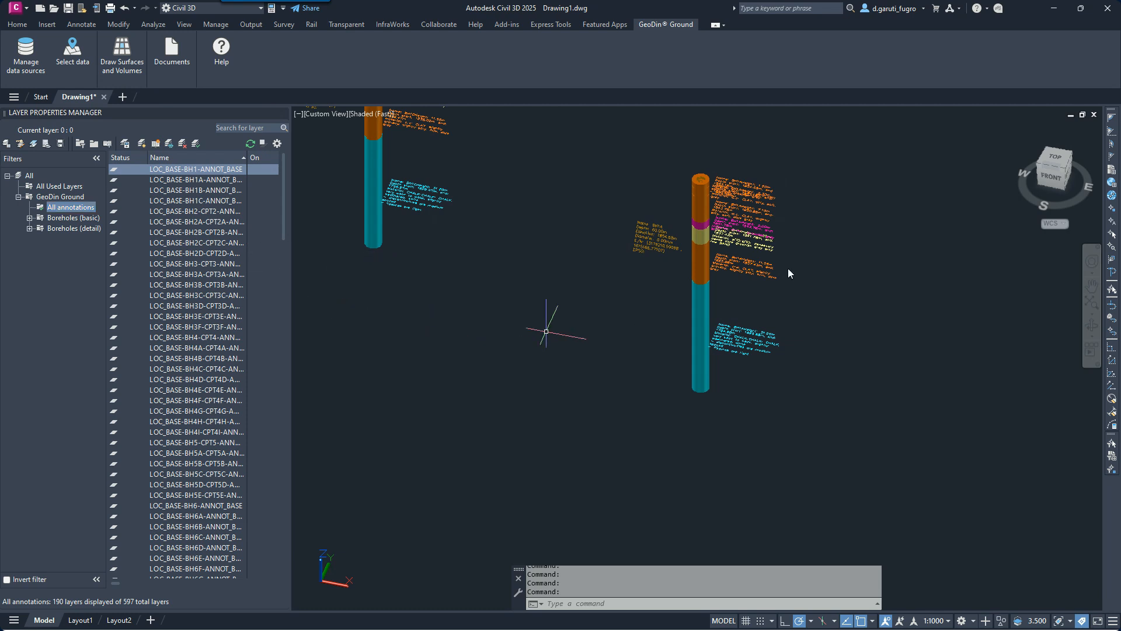
From the top view, draw surfaces and volumes with GEODIN_DRAW_SURFACES_FROM_SELECTION, lassoing the borehole cluster midway along the central strip.
{"action": "left_click", "coordinate": [1052, 163]}
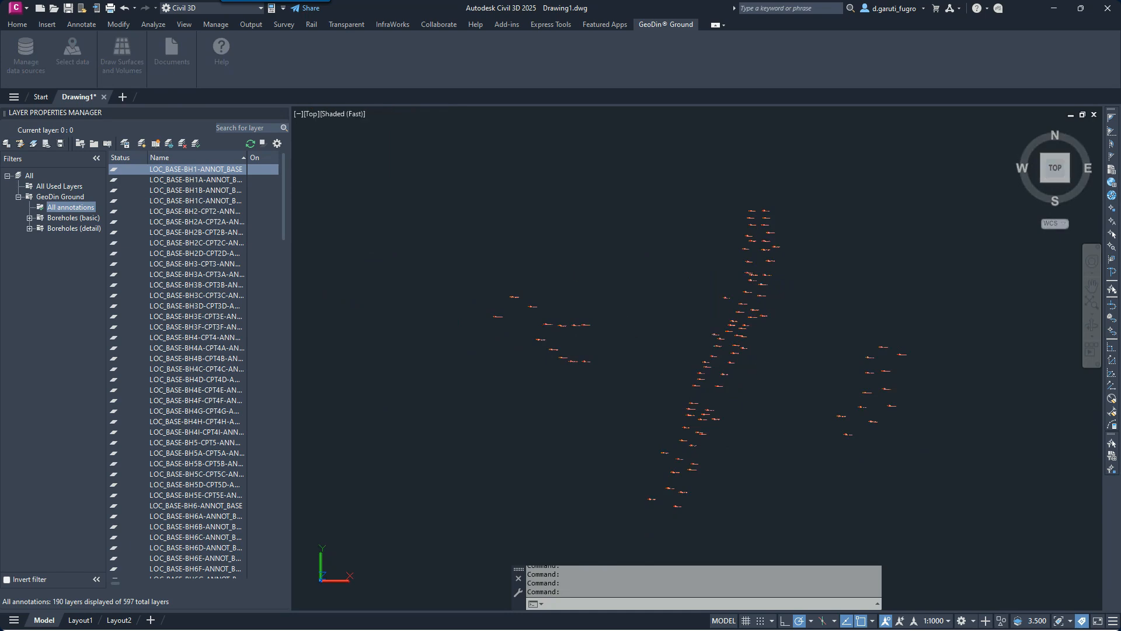
{"action": "scroll", "coordinate": [737, 356], "scroll_direction": "up", "scroll_amount": 2}
{"action": "scroll", "coordinate": [737, 354], "scroll_direction": "up", "scroll_amount": 1}
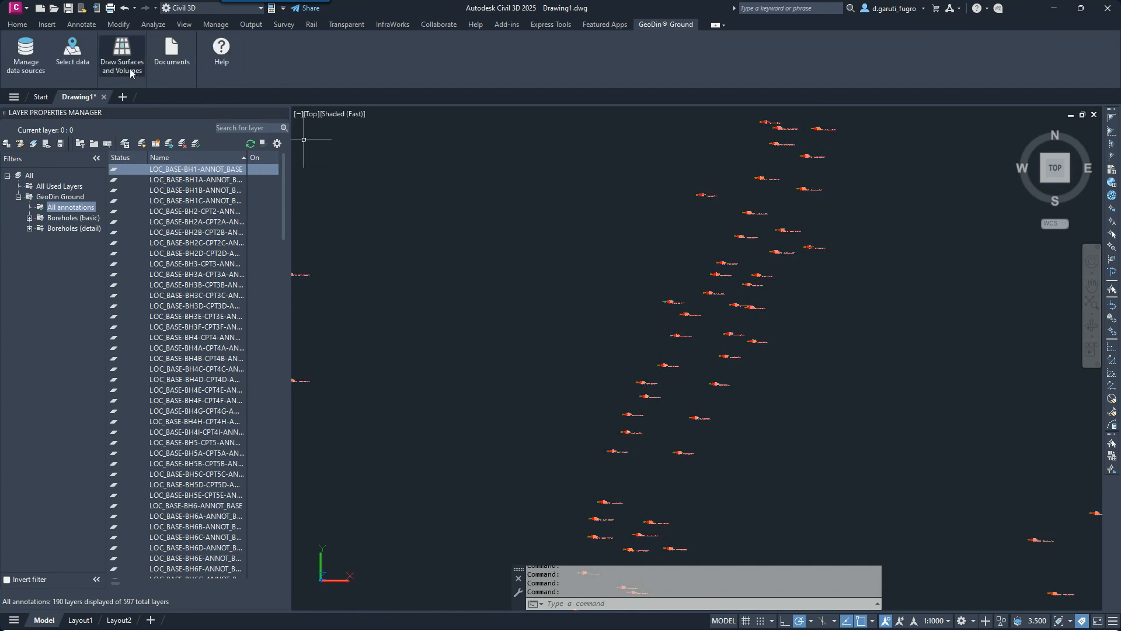
{"action": "left_click", "coordinate": [129, 68]}
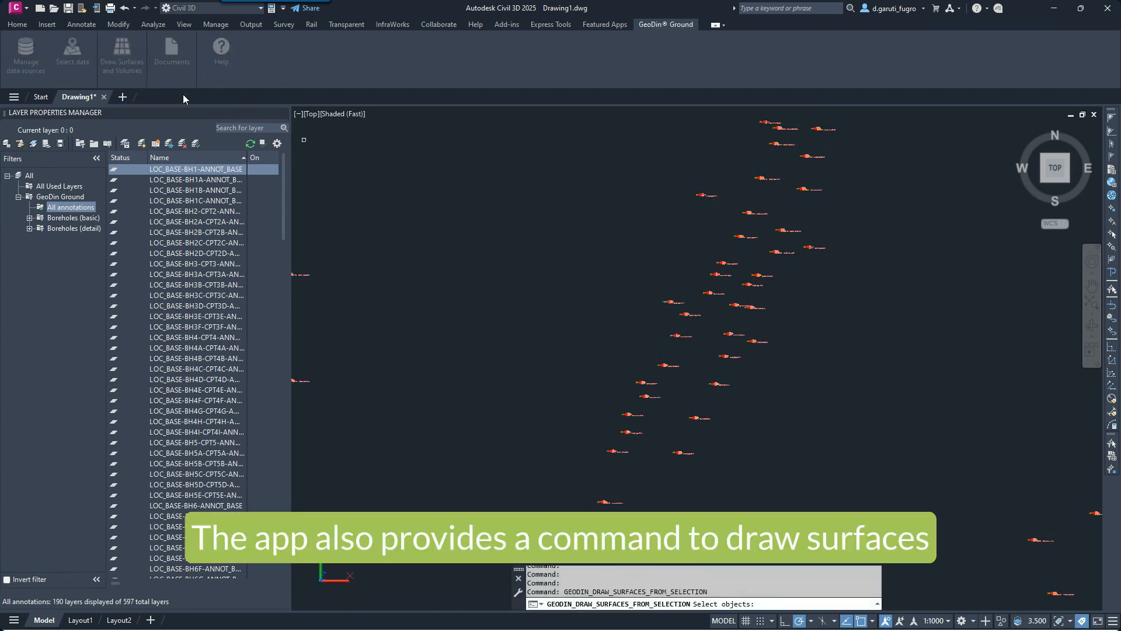
{"action": "mouse_move", "coordinate": [587, 285]}
{"action": "left_mouse_down"}
{"action": "mouse_move", "coordinate": [748, 348]}
{"action": "mouse_move", "coordinate": [804, 322]}
{"action": "mouse_move", "coordinate": [747, 251]}
{"action": "mouse_move", "coordinate": [708, 250]}
{"action": "left_mouse_up"}
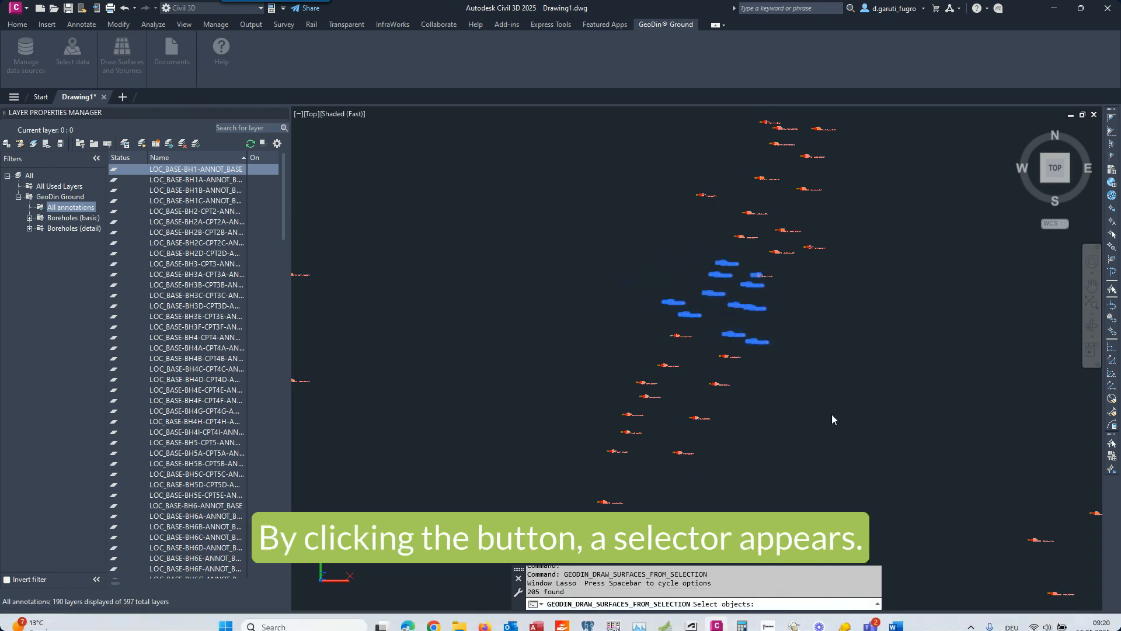
{"action": "key", "text": "Return"}
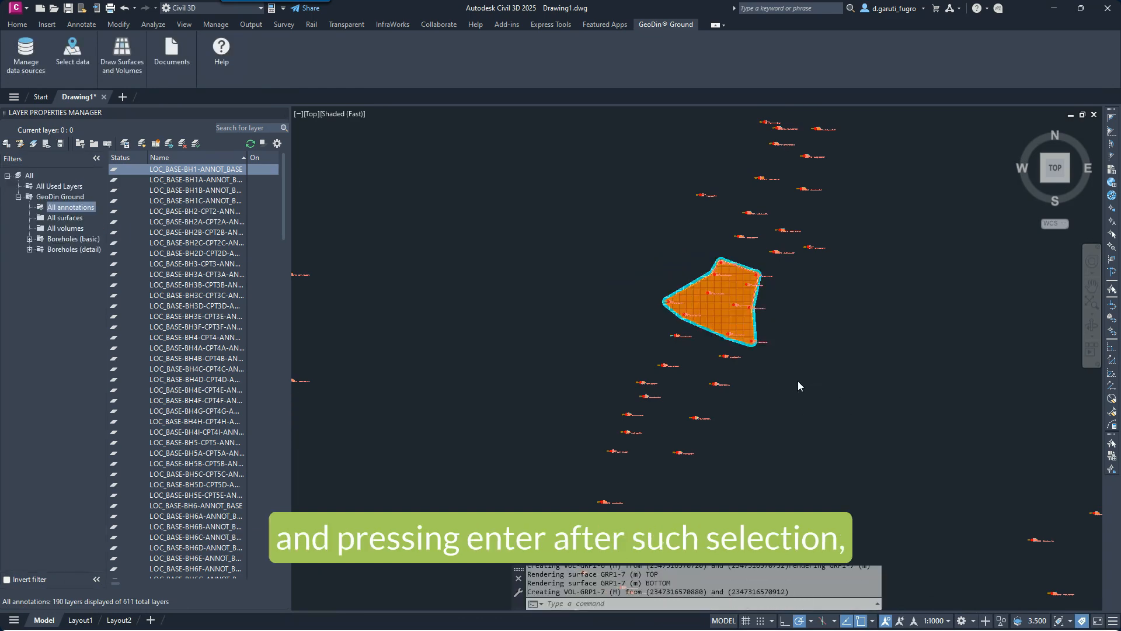
View the stacked ground volumes in 3D and turn off the visibility of all volume layers in the GeoDin Ground filter group.
{"action": "scroll", "coordinate": [798, 380], "scroll_direction": "up", "scroll_amount": 3}
{"action": "mouse_move", "coordinate": [815, 388]}
{"action": "middle_mouse_down"}
{"action": "mouse_move", "coordinate": [917, 345]}
{"action": "mouse_move", "coordinate": [965, 286]}
{"action": "mouse_move", "coordinate": [858, 318]}
{"action": "middle_mouse_up"}
{"action": "scroll", "coordinate": [629, 350], "scroll_direction": "up", "scroll_amount": 3}
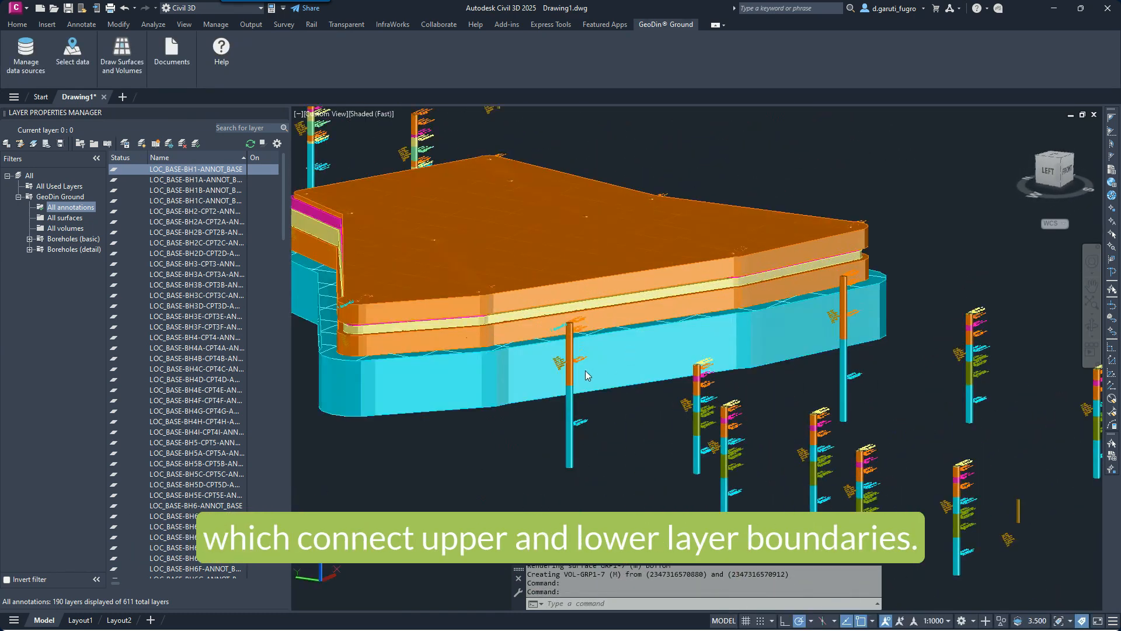
{"action": "scroll", "coordinate": [460, 425], "scroll_direction": "down", "scroll_amount": 2}
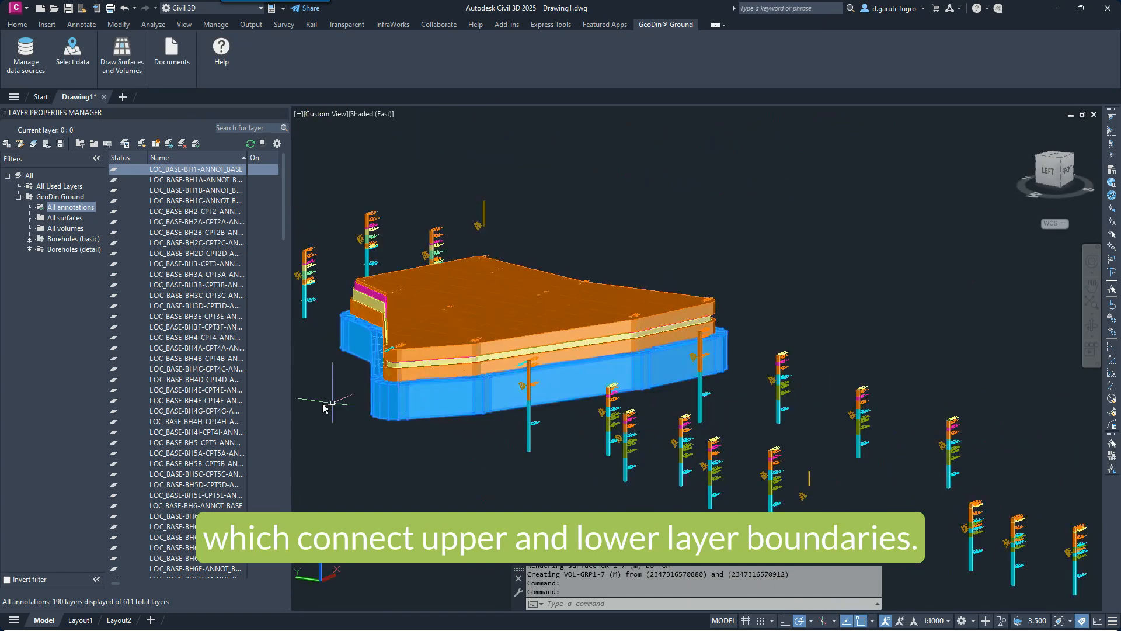
{"action": "left_click", "coordinate": [68, 228]}
{"action": "right_click", "coordinate": [66, 228]}
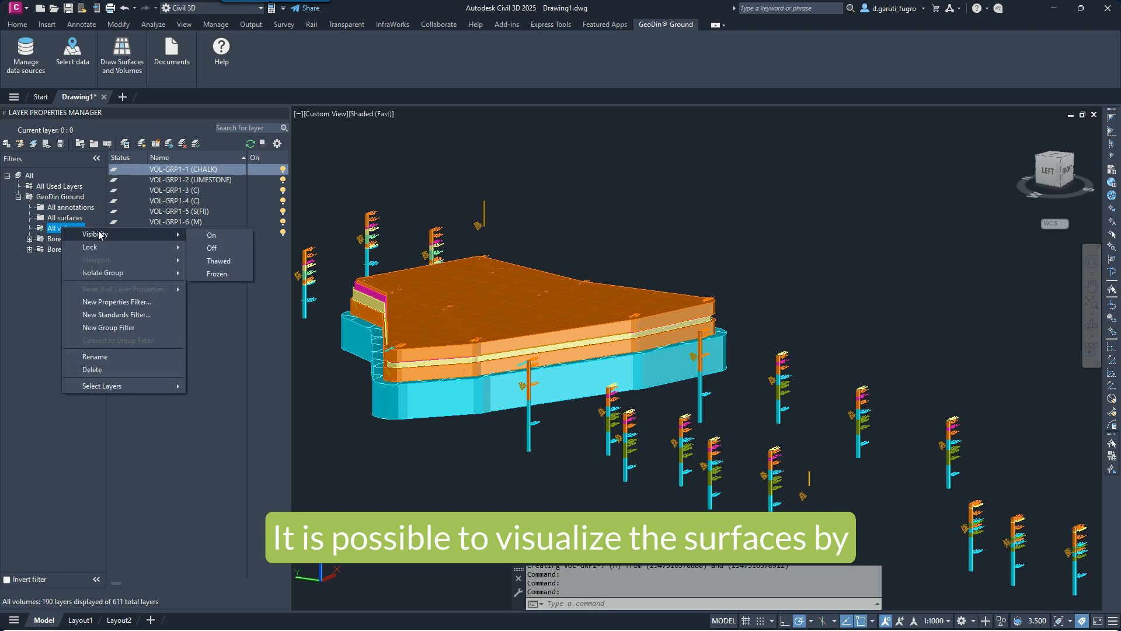
{"action": "left_click", "coordinate": [204, 245]}
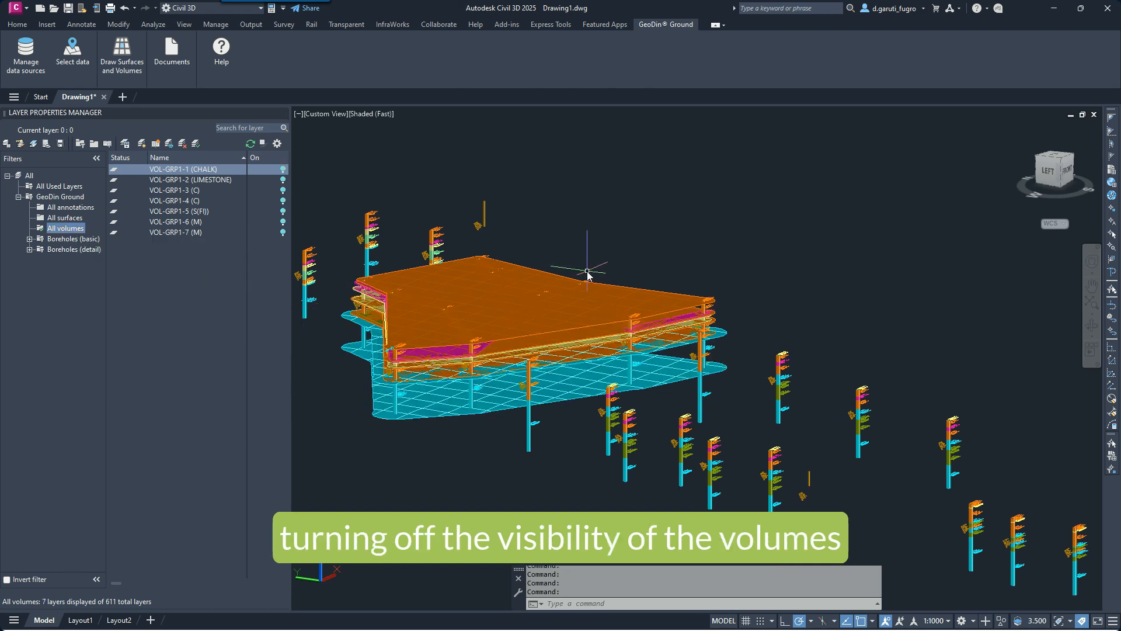
Turn off the surface layers SRFC-GRP1-1 (CHALK), SRFC-GRP1-2 (LIMESTONE), SRFC-GRP1-3 (C), SRFC-GRP1-4 (C) and SRFC-GRP1-6 (M), and view the rest from the side.
{"action": "middle_click_drag", "start_coordinate": [654, 244], "coordinate": [703, 251]}
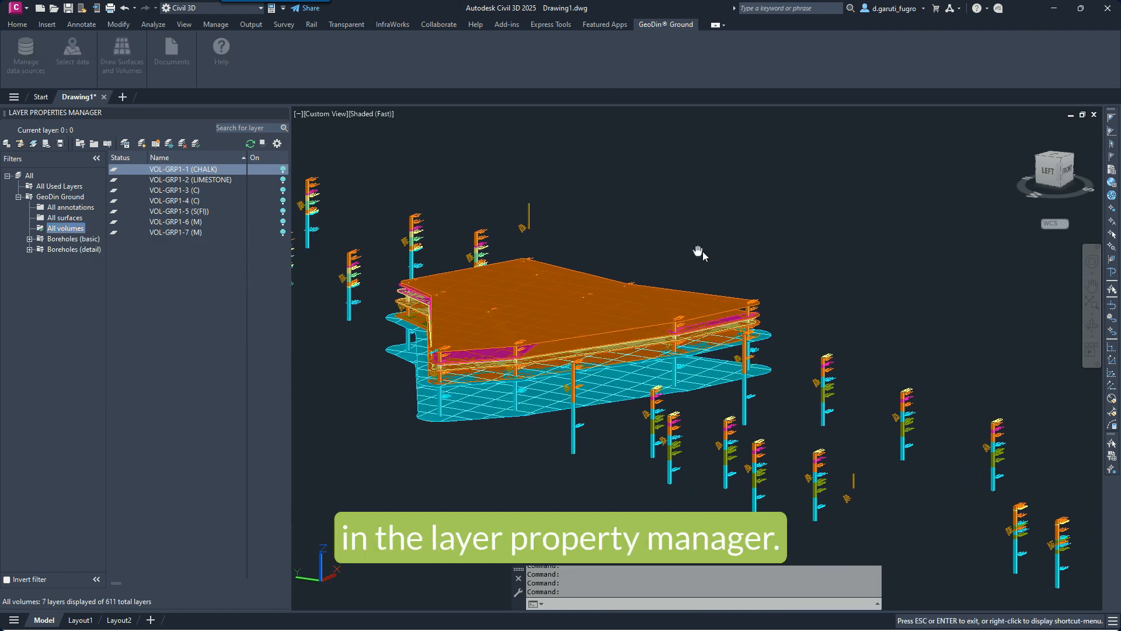
{"action": "left_click", "coordinate": [55, 217]}
{"action": "left_click", "coordinate": [284, 181]}
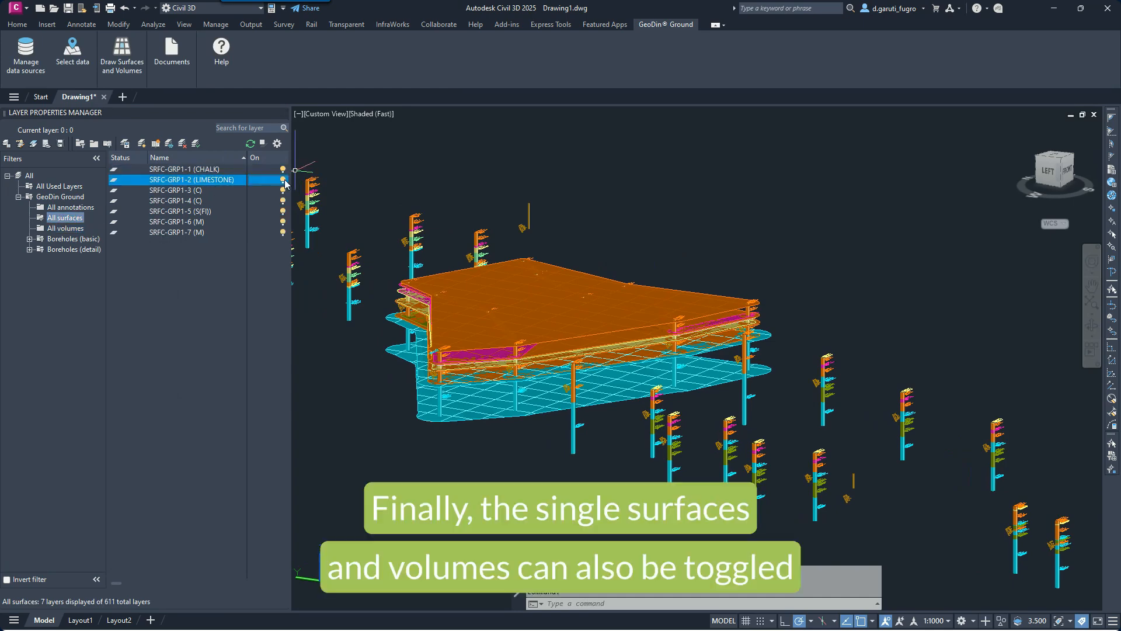
{"action": "left_click", "coordinate": [283, 190]}
{"action": "left_click", "coordinate": [283, 201]}
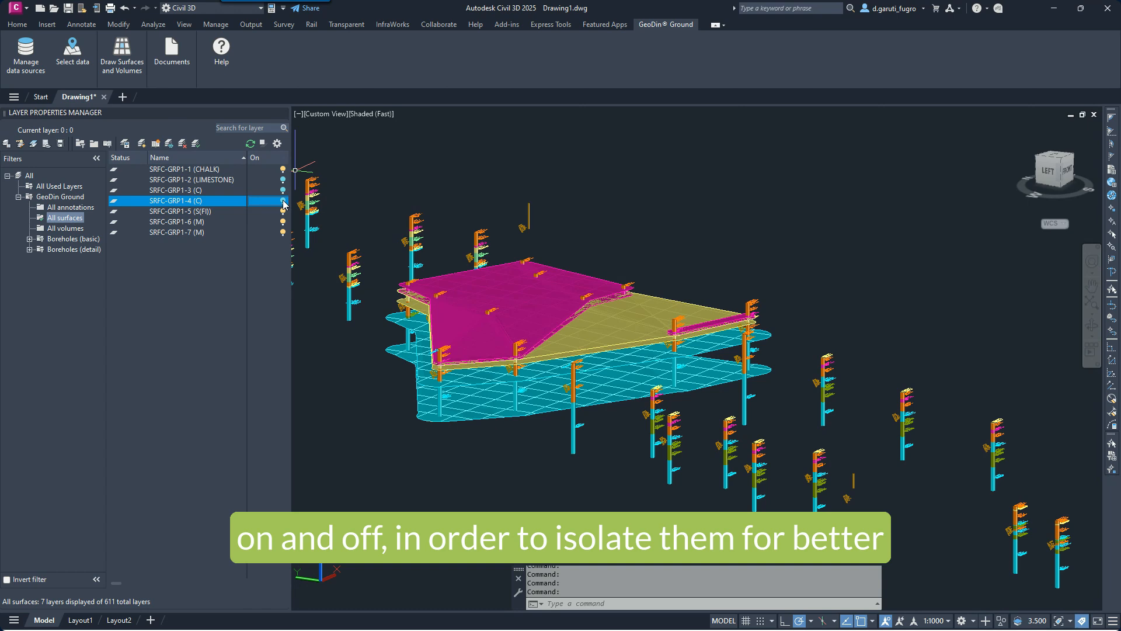
{"action": "left_click", "coordinate": [283, 169]}
{"action": "left_click", "coordinate": [283, 222]}
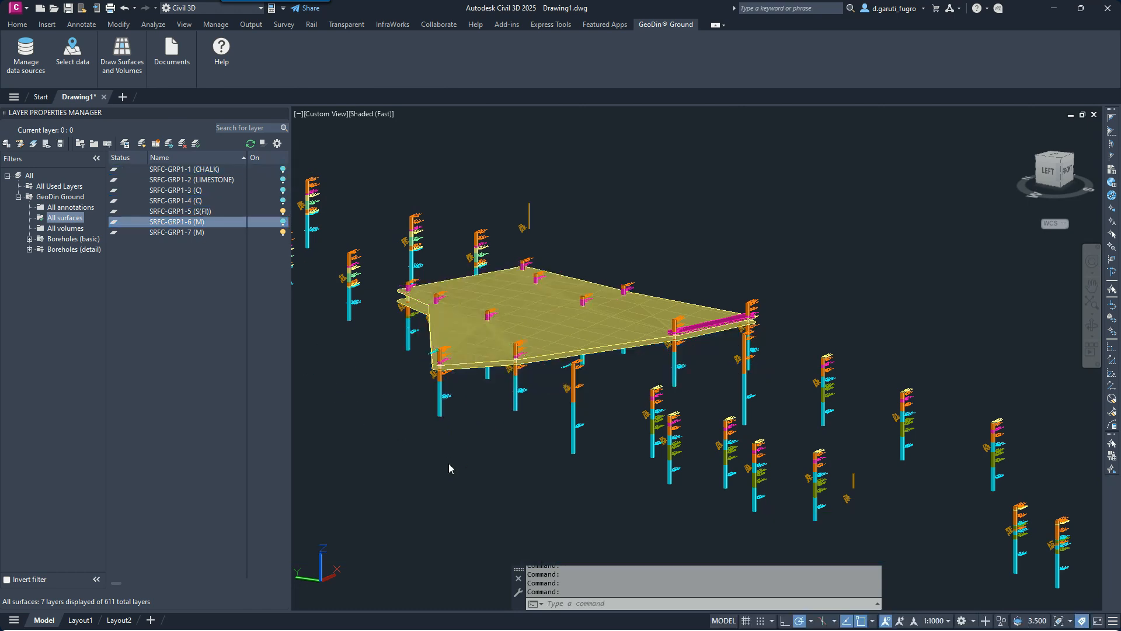
{"action": "middle_click_drag", "start_coordinate": [447, 463], "coordinate": [601, 422], "text": "shift"}
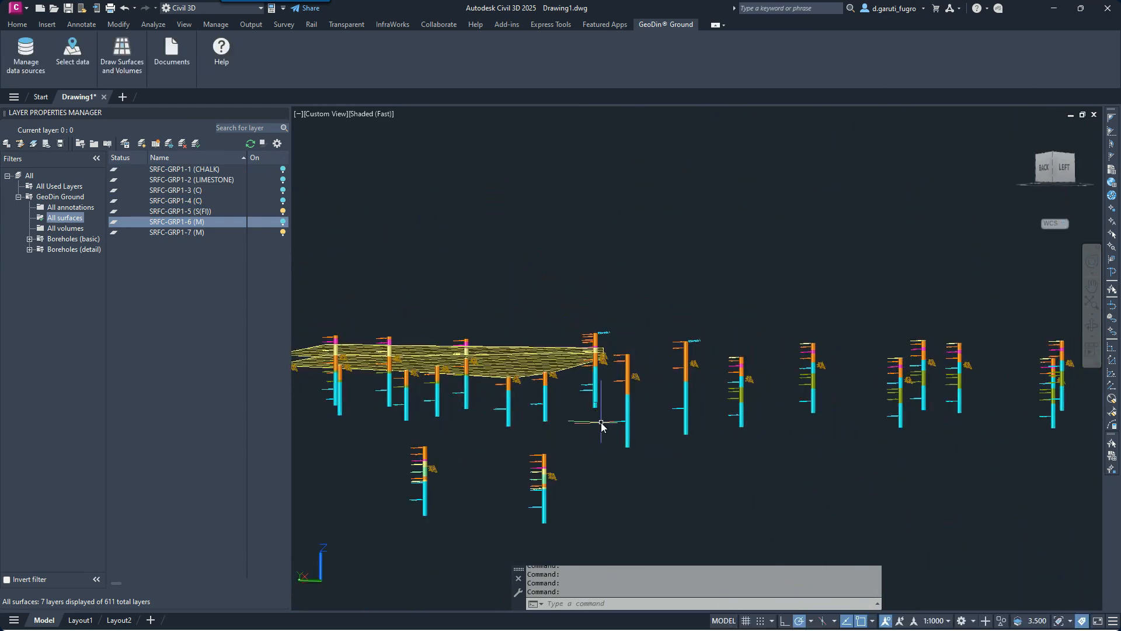